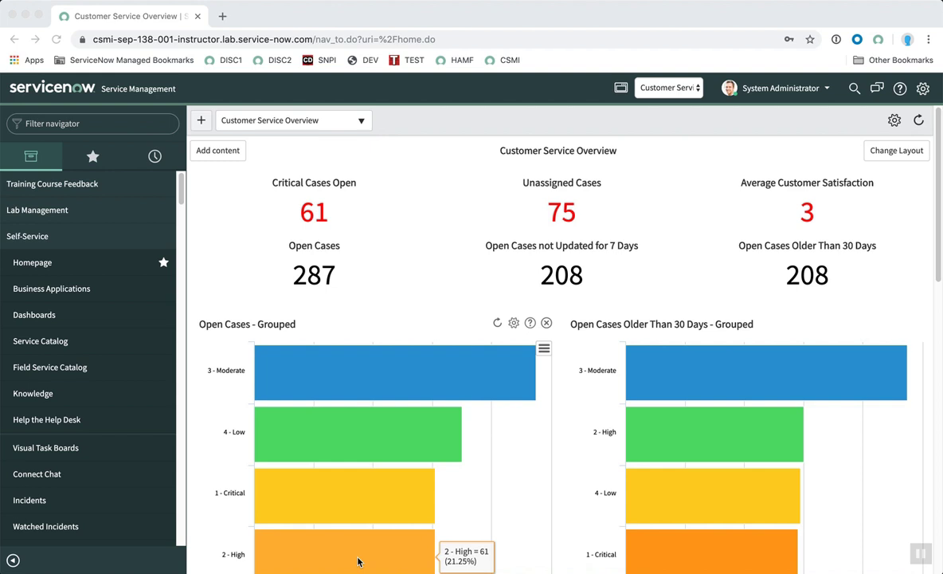
Step: Bring the 'CTI demo installation and configuration' documentation page in Safari to the front
key(super+Tab)
key(super+Tab)
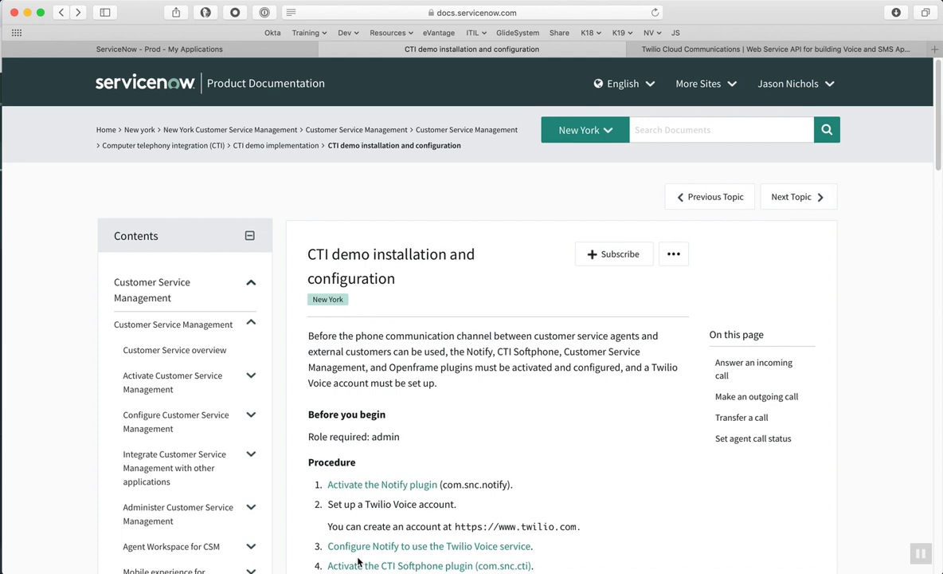
scroll(567, 398, down, 2)
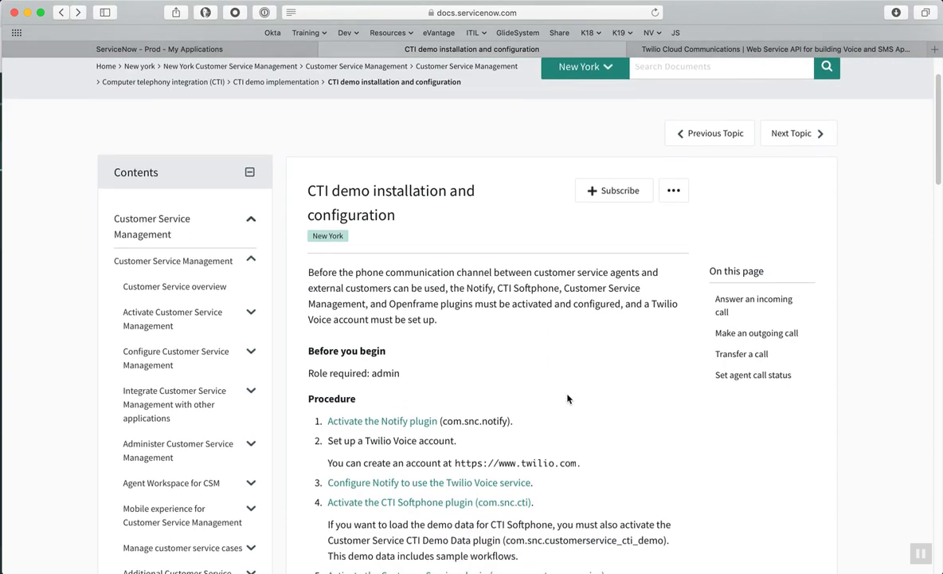
scroll(568, 398, down, 5)
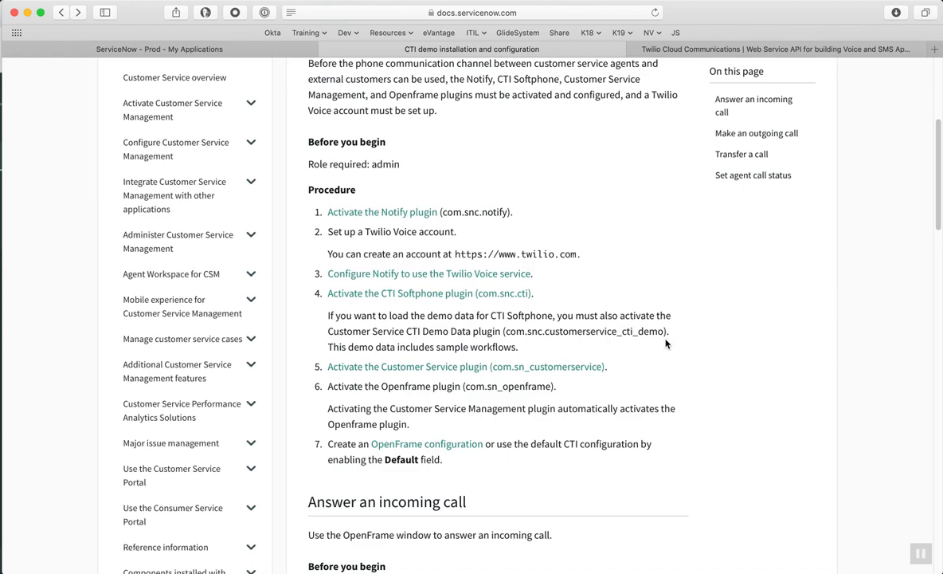
scroll(666, 343, down, 2)
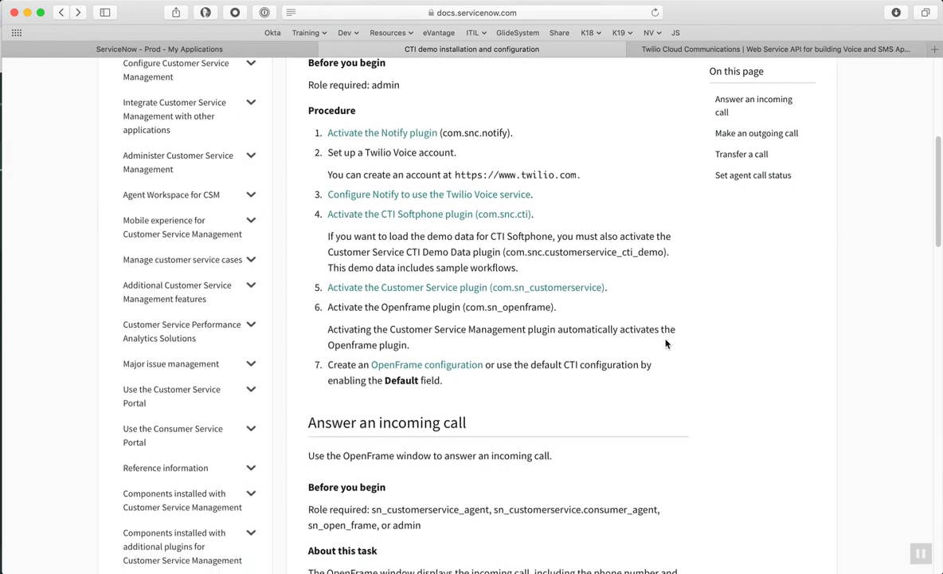
scroll(666, 343, down, 2)
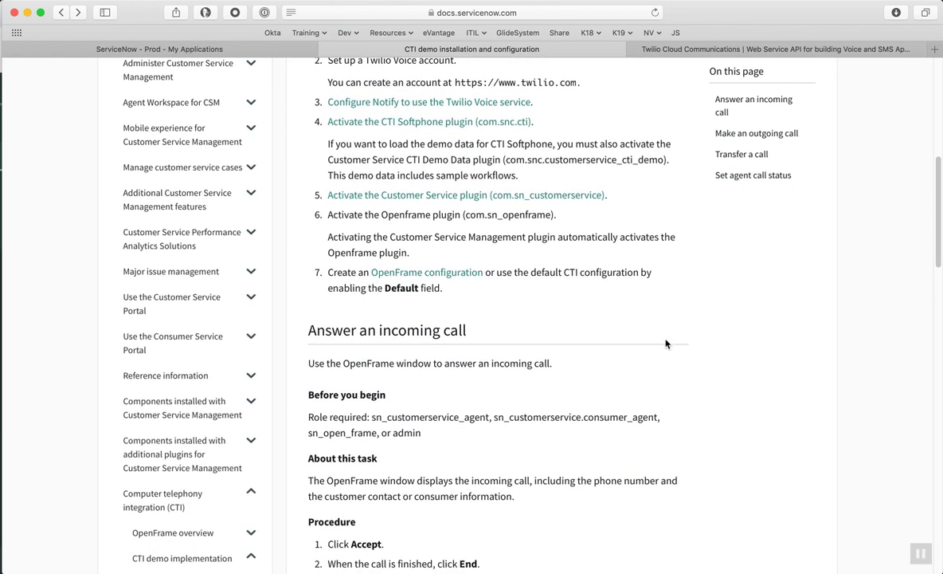
scroll(666, 343, down, 2)
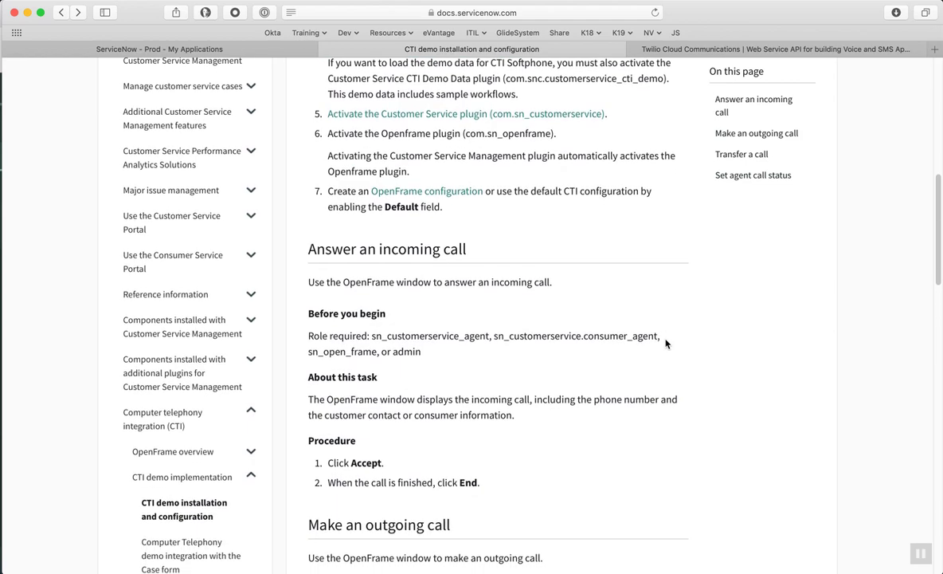
scroll(666, 343, up, 12)
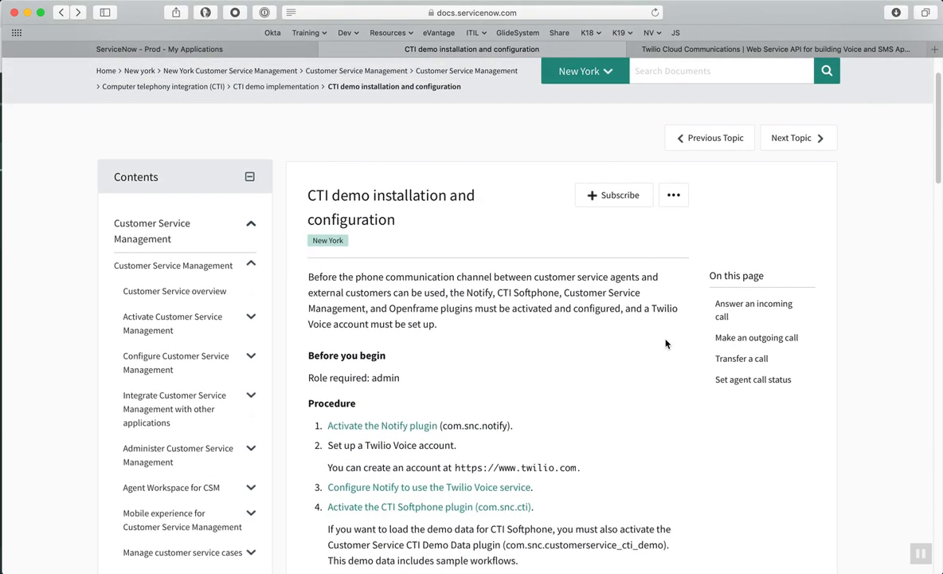
key(super+Tab)
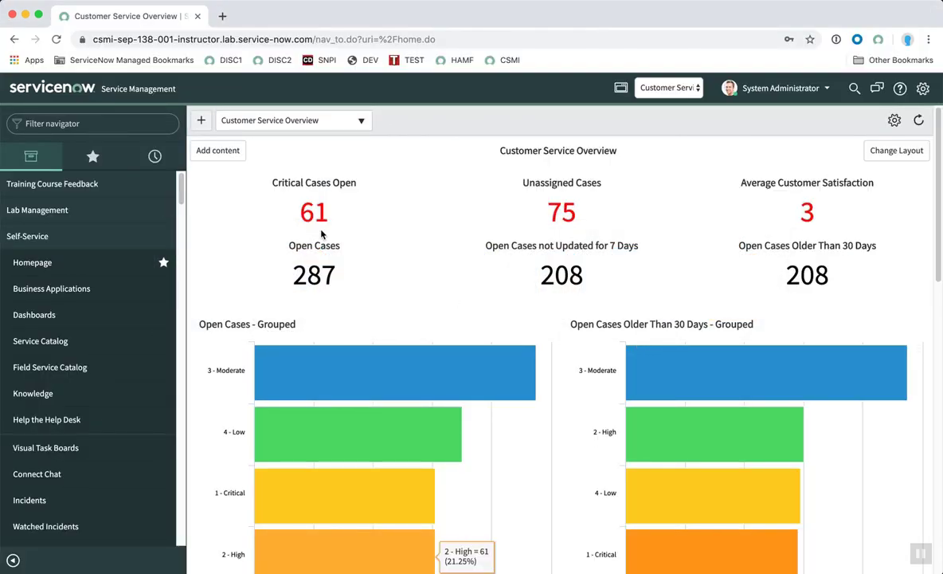
Step: Filter the application navigator by 'plugin' and open System Definition > Plugins
mouse_move(171, 185)
click(67, 123)
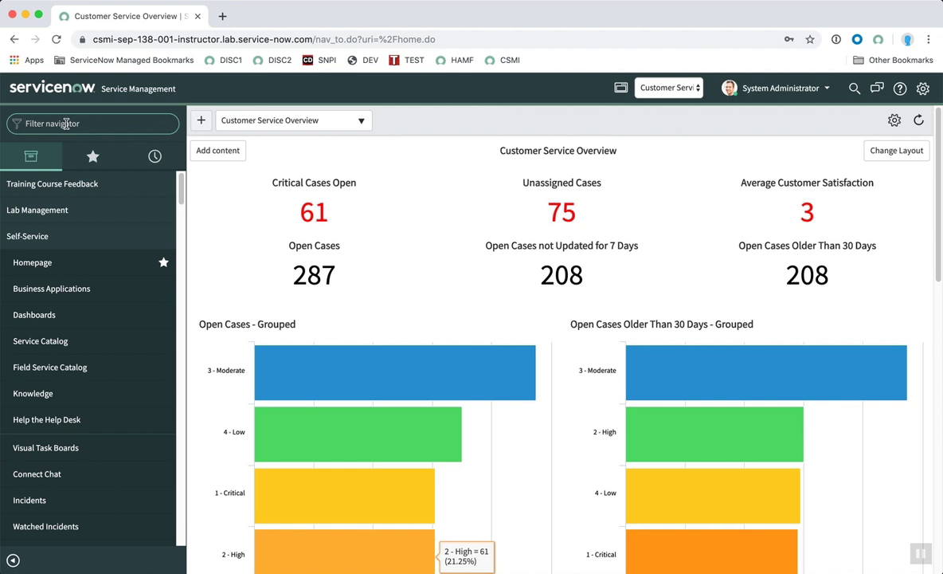
text(plugin)
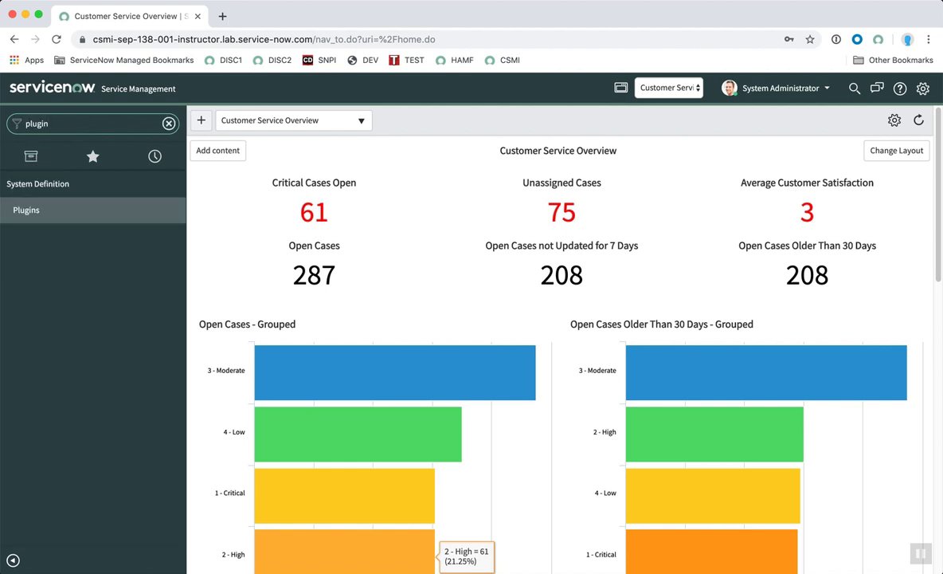
click(27, 213)
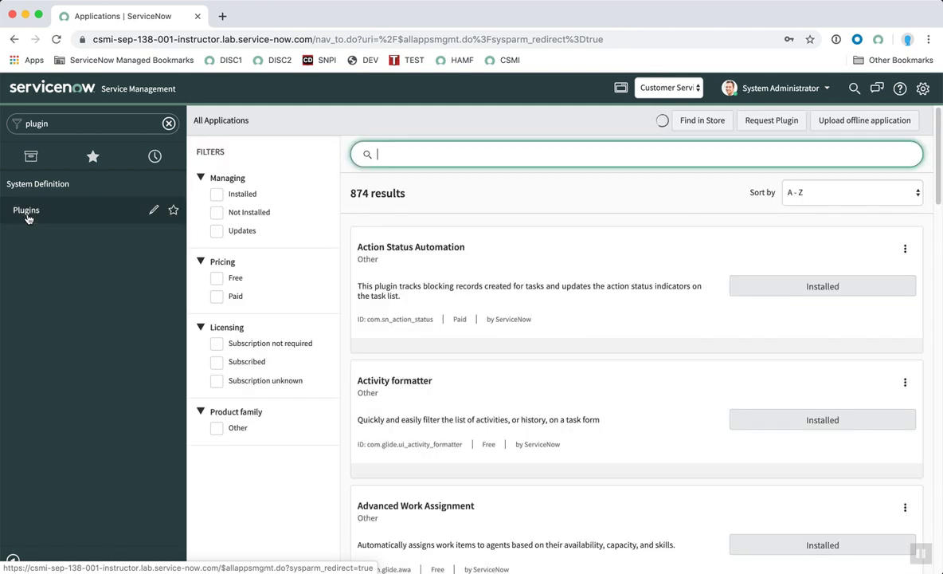
Step: Search the plugin list for 'notify', 'openframe' and 'cti soft' to confirm each is installed
text(n)
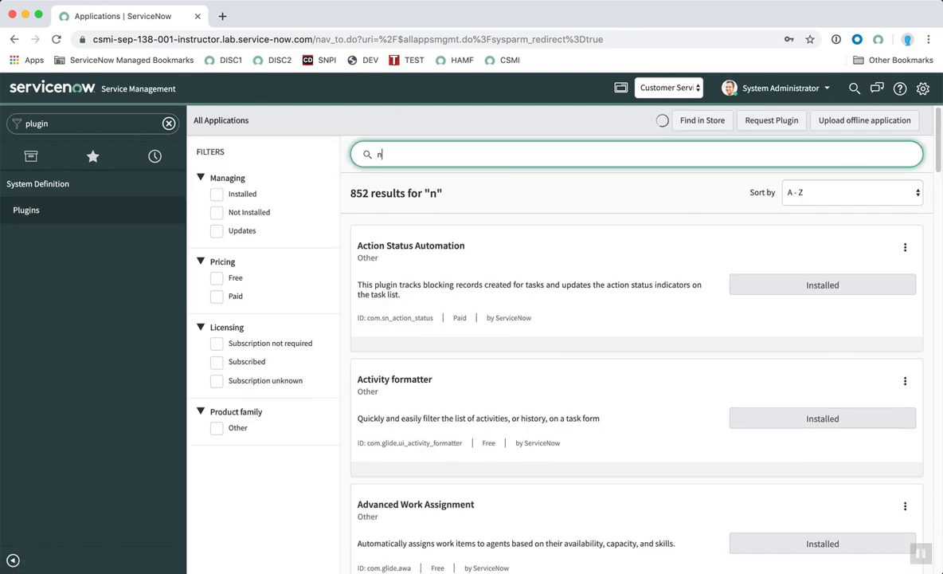
text(otify)
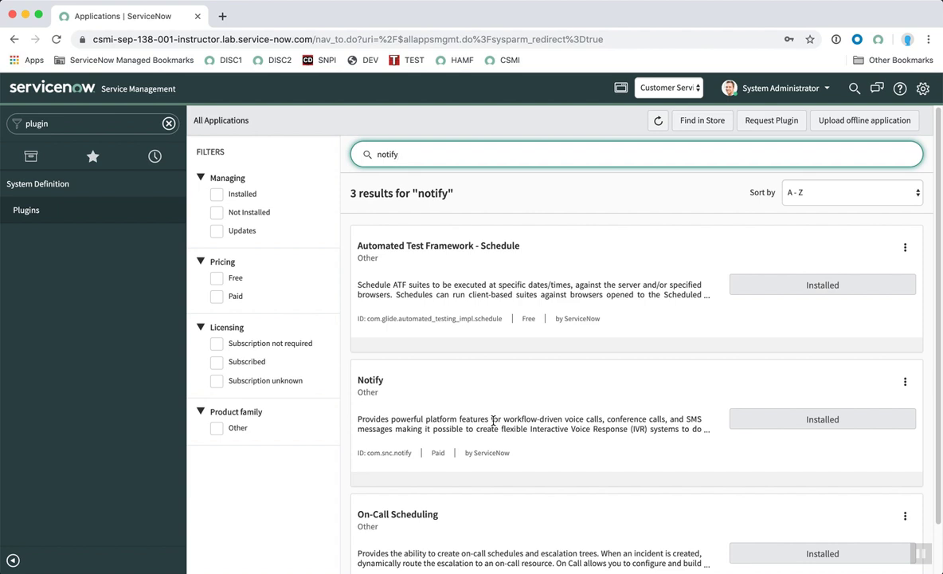
double_click(396, 155)
text(openfram)
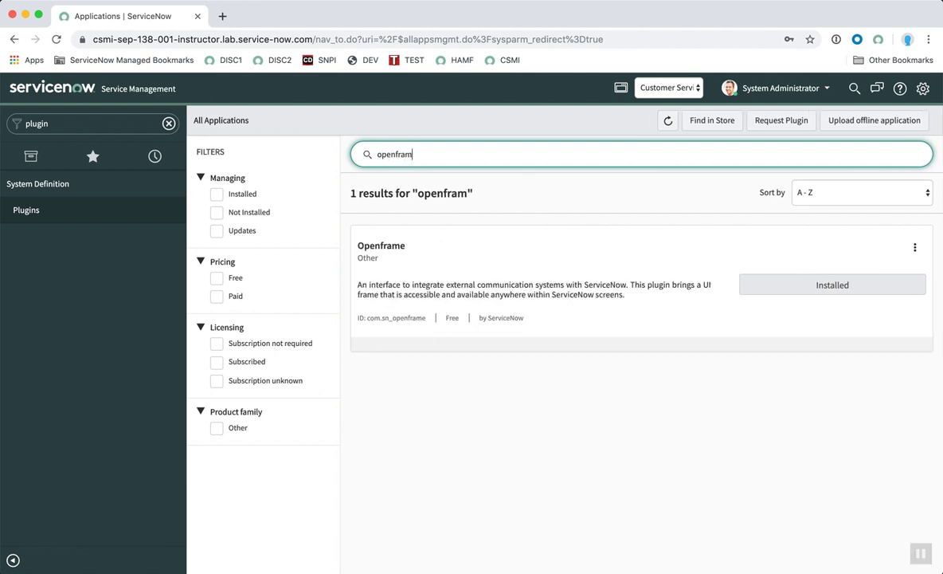
text(e)
double_click(390, 154)
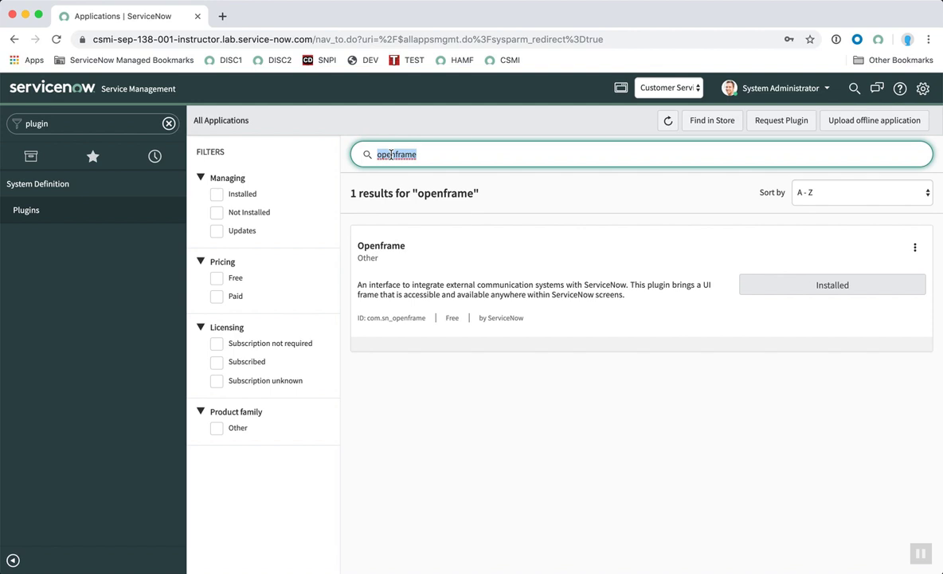
text(cti so)
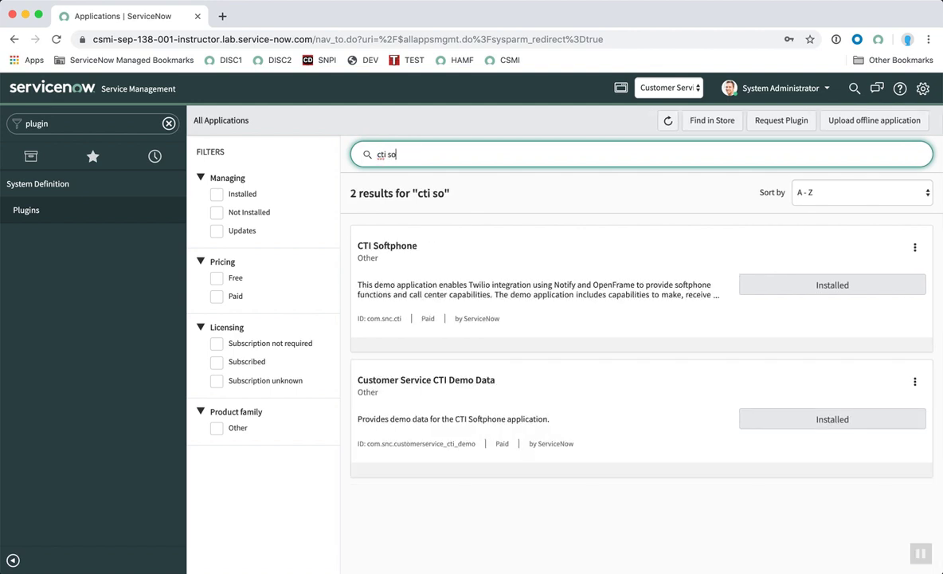
text(ft)
Step: Select the 'cti soft' search text and return to the CTI documentation page
drag(402, 155, 374, 159)
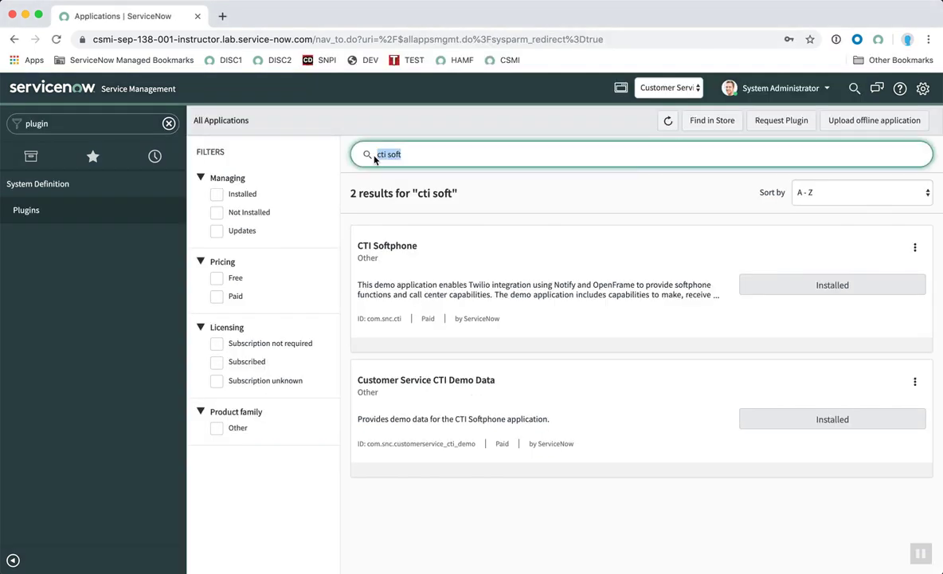
key(super+Tab)
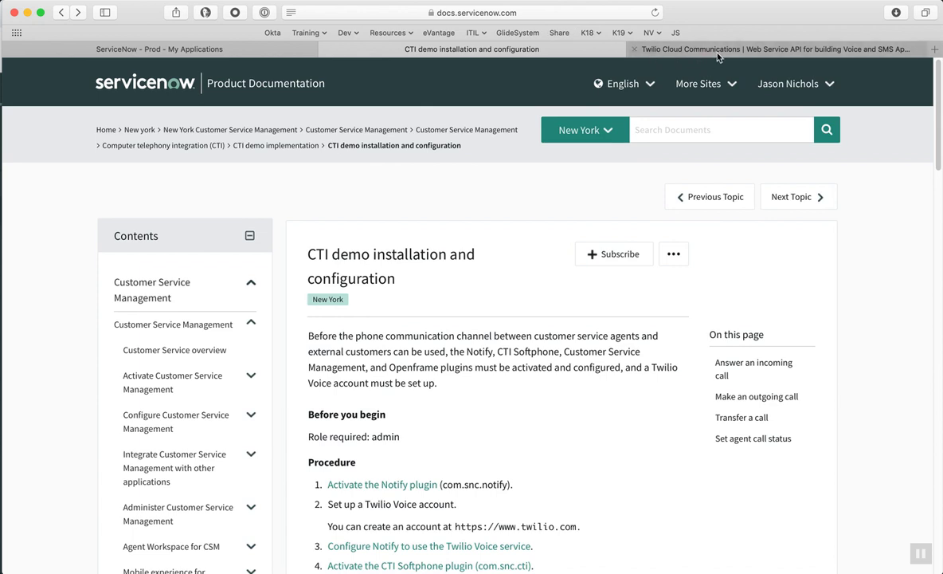
Step: On the Twilio account dashboard, select the trial phone number for copying
click(747, 50)
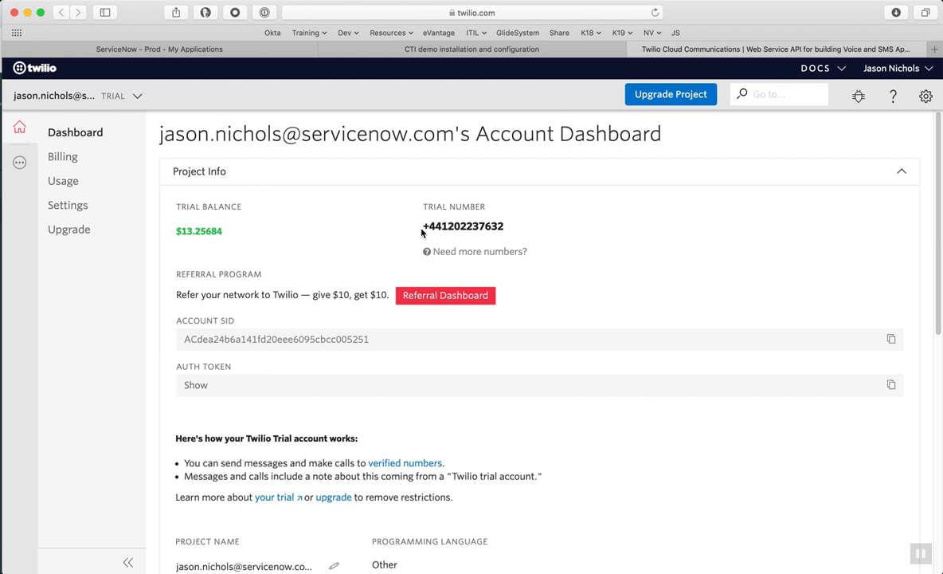
drag(422, 230, 510, 229)
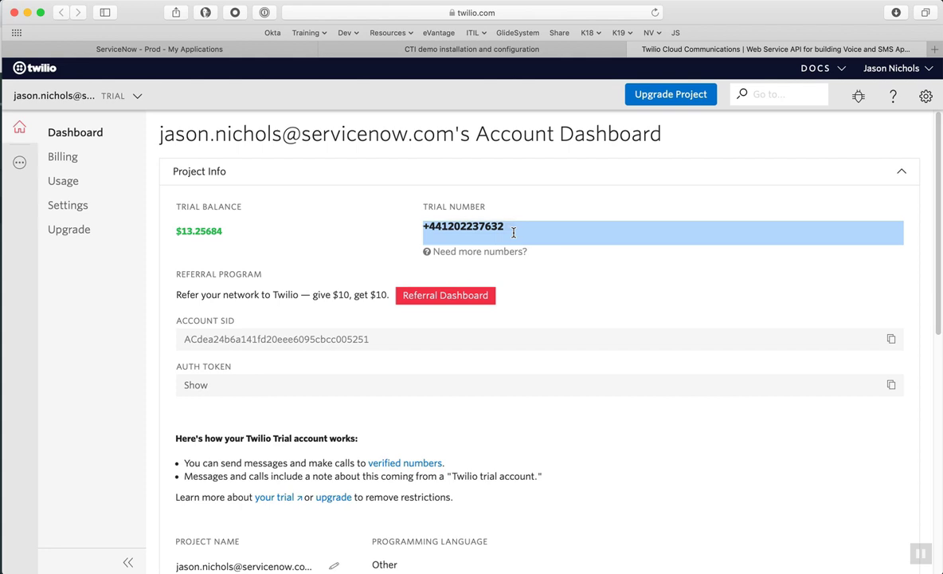
click(502, 189)
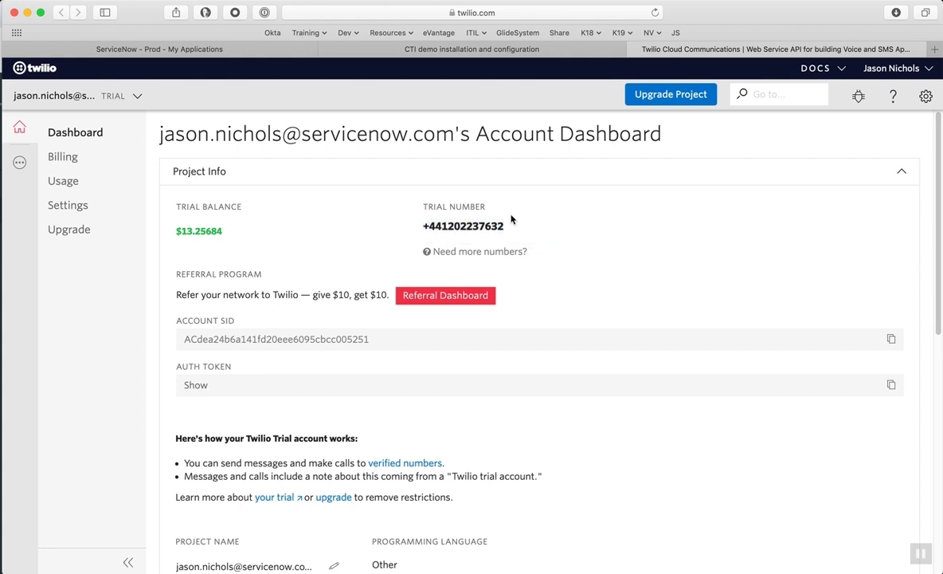
drag(510, 227, 424, 224)
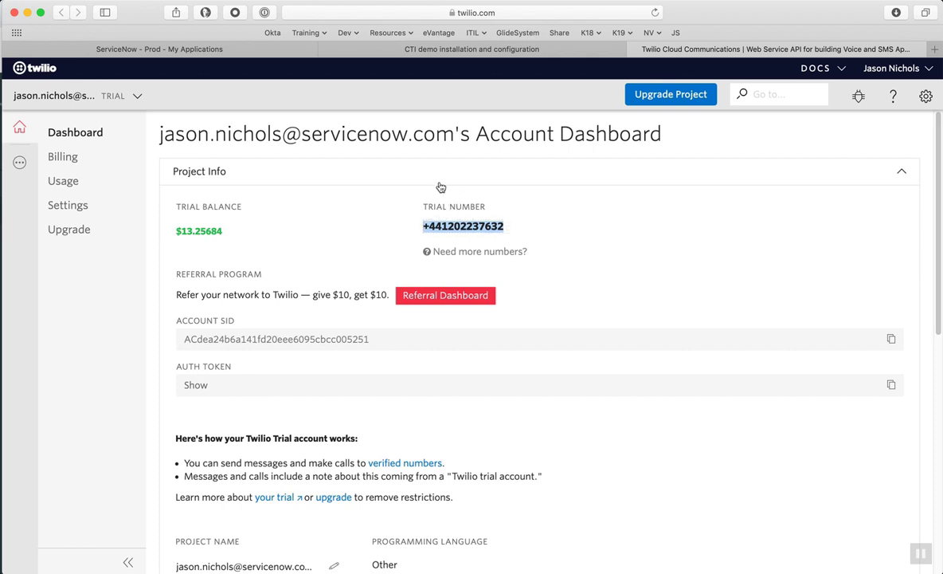
click(559, 210)
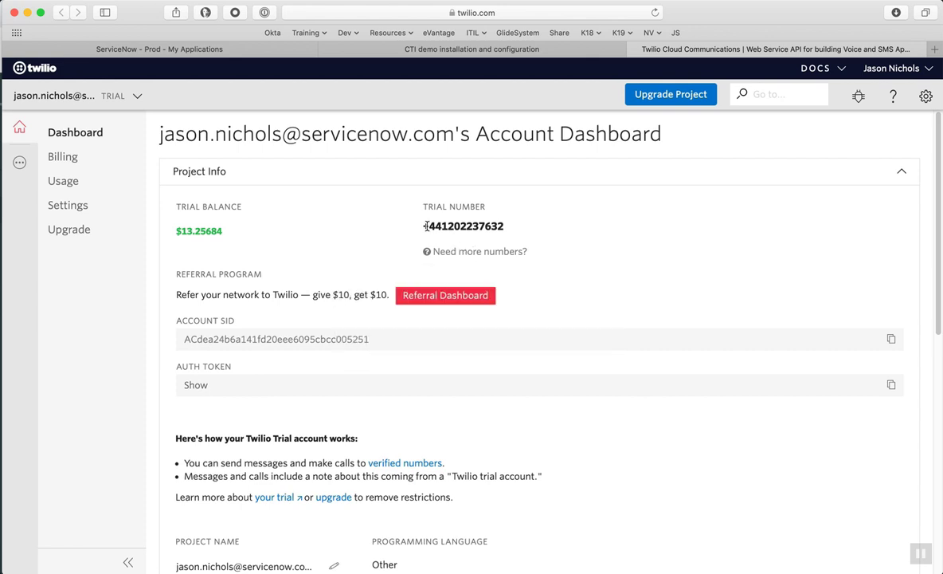
drag(423, 226, 553, 223)
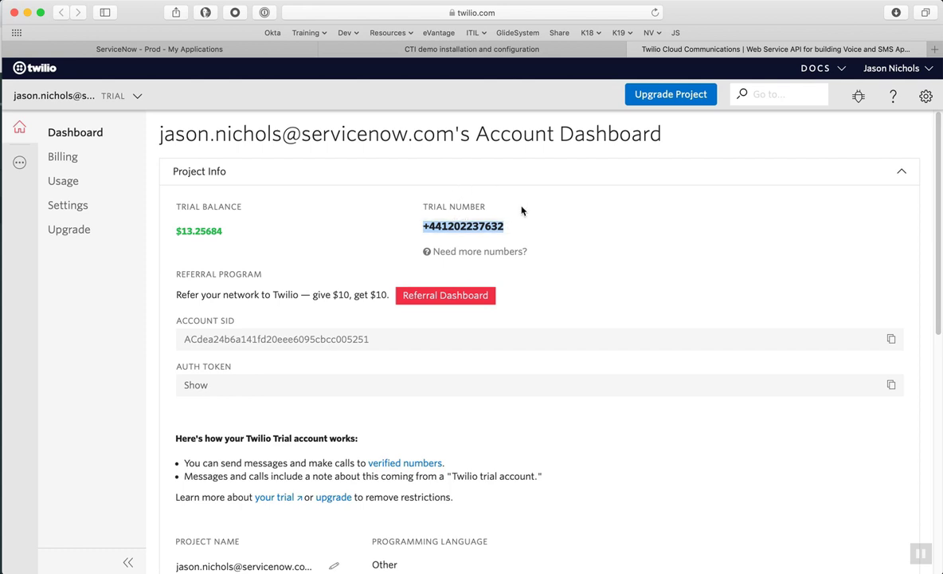
key(super+Tab)
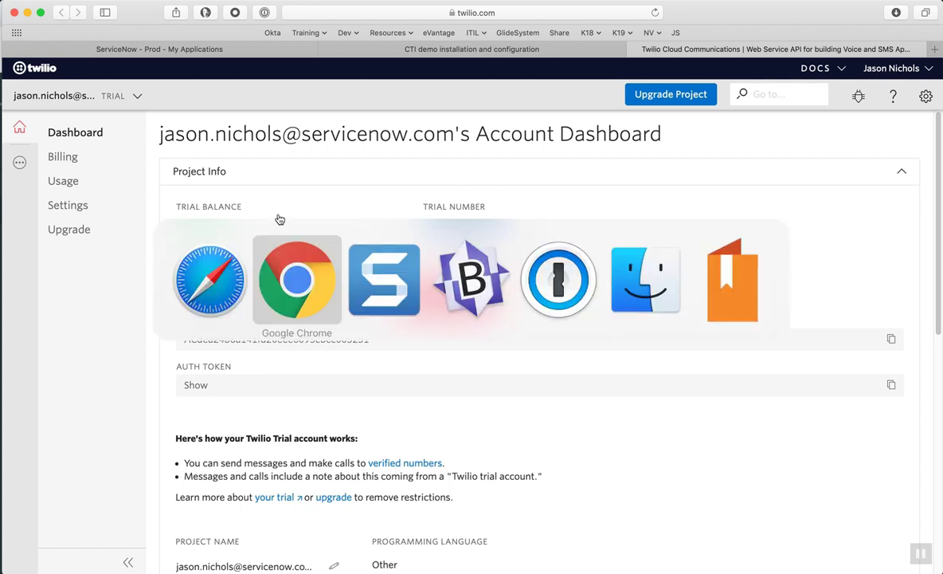
Step: Filter the navigator by 'twili' and put the Default Twilio Config record into edit mode
click(291, 274)
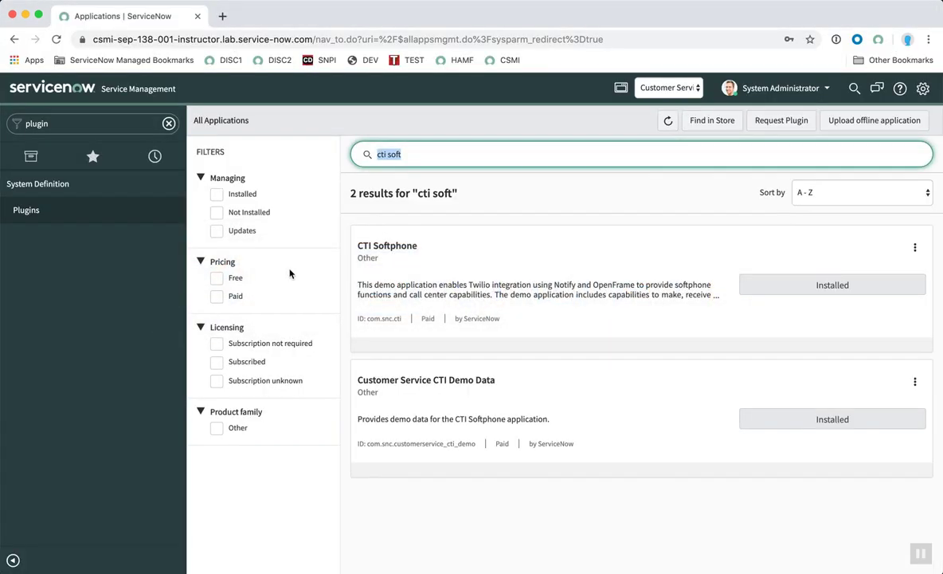
click(57, 123)
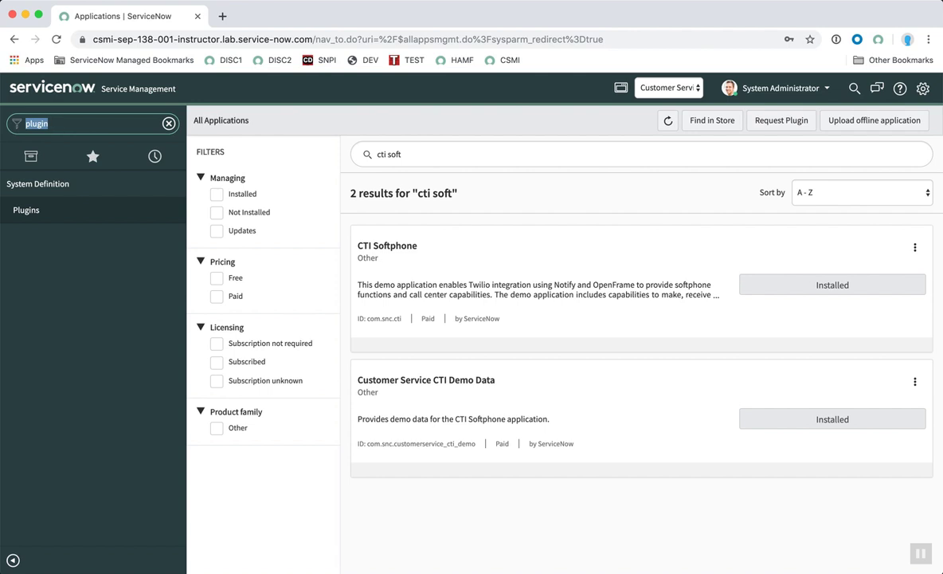
text(twili)
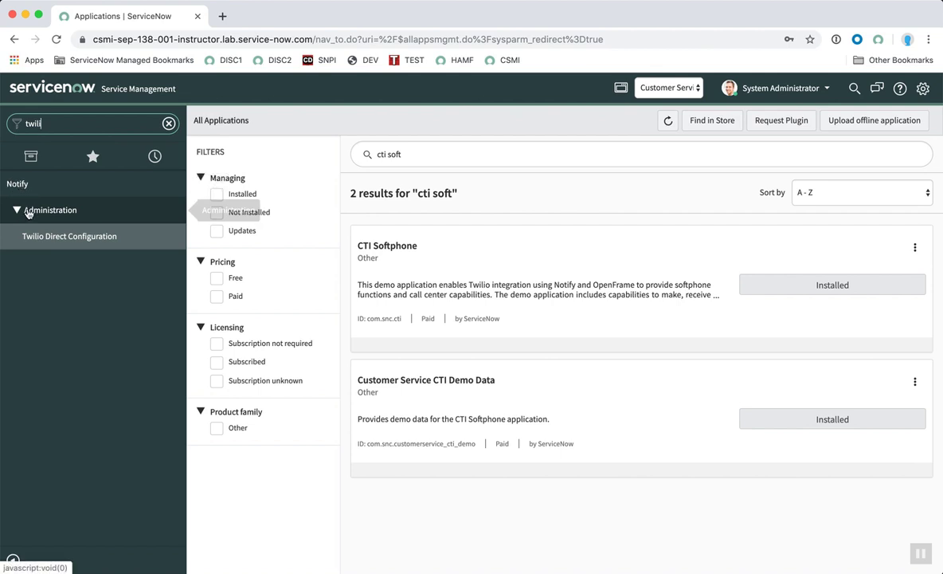
click(63, 240)
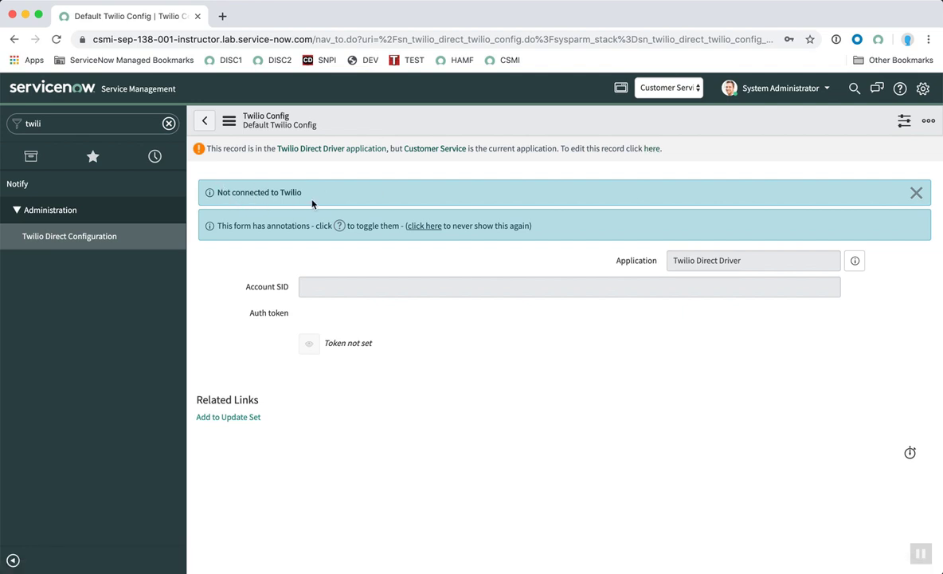
click(650, 149)
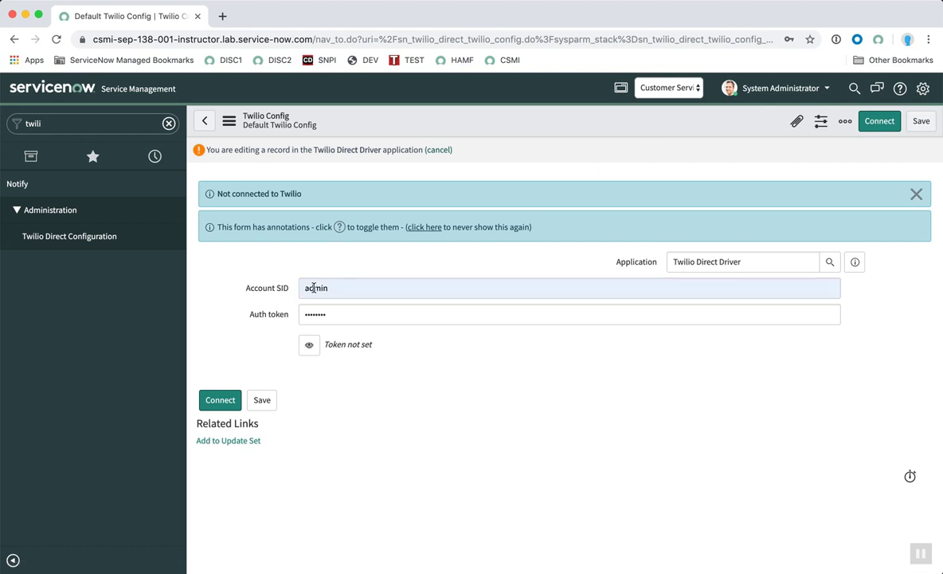
drag(308, 288, 300, 313)
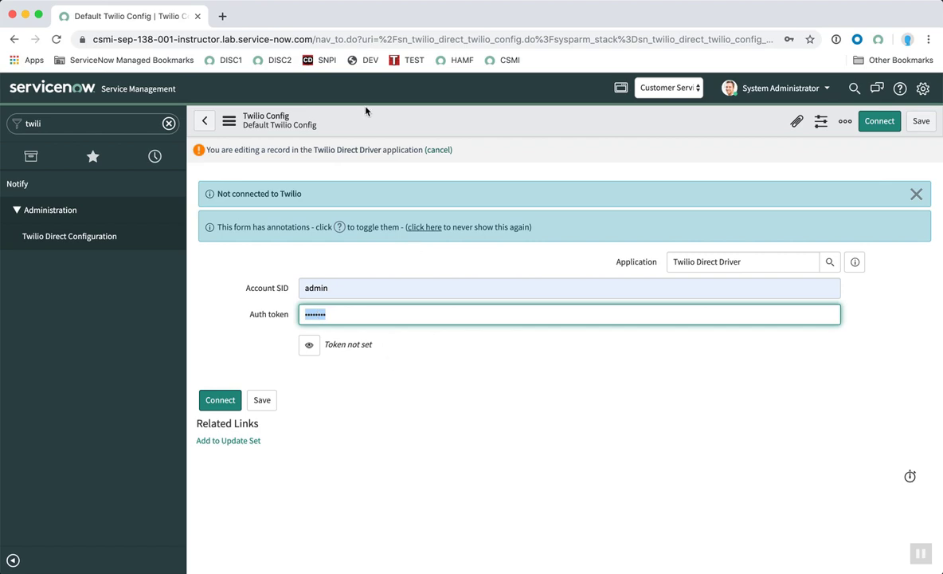
key(super+Tab)
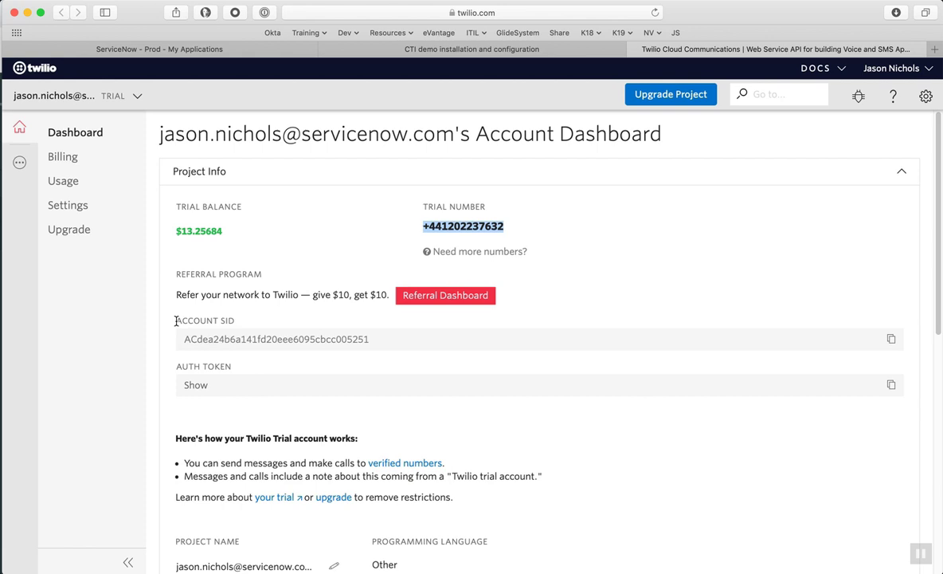
Step: Highlight the ACCOUNT SID and AUTH TOKEN fields on the Twilio dashboard
drag(163, 320, 242, 322)
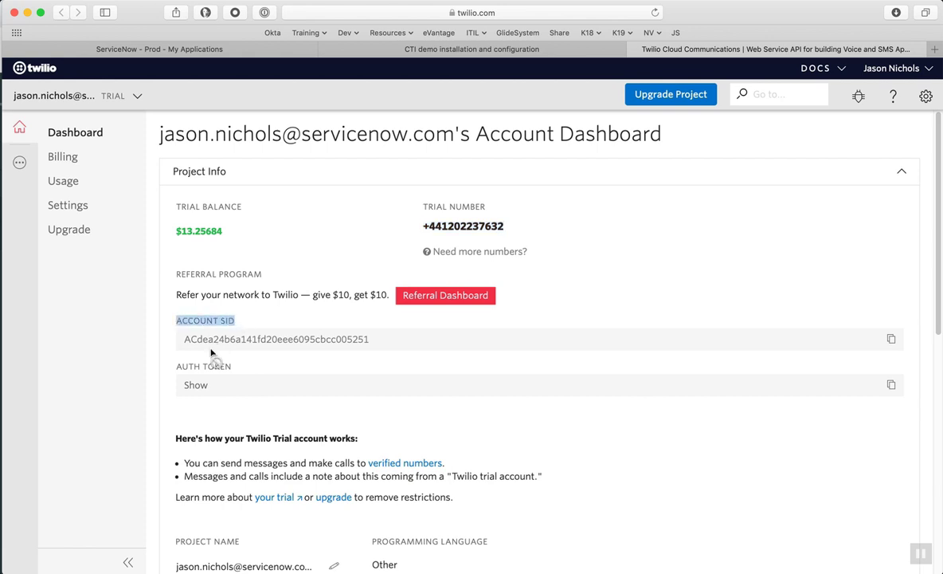
drag(174, 367, 236, 367)
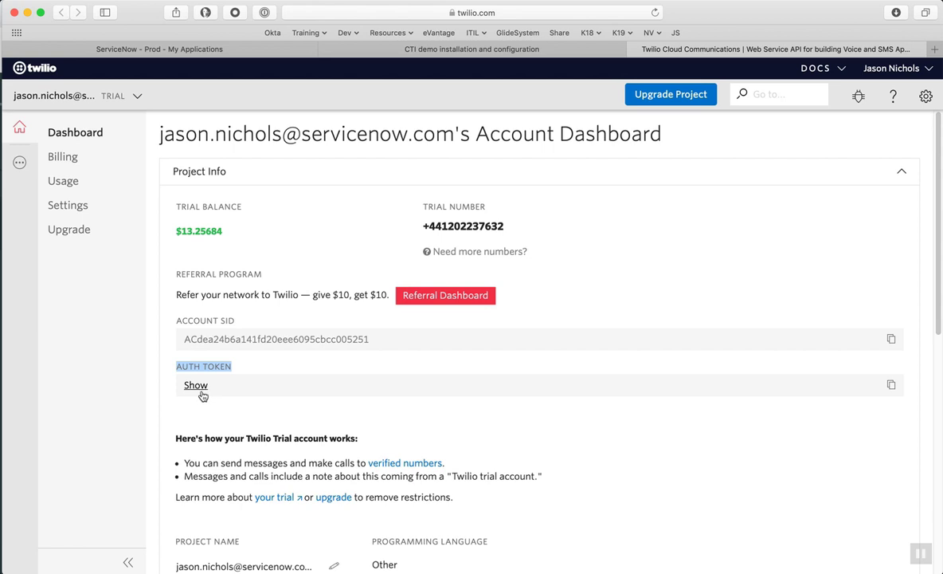
click(891, 339)
Step: Copy the Twilio account SID into the Account SID field of the Twilio Config
click(891, 339)
key(super+Tab)
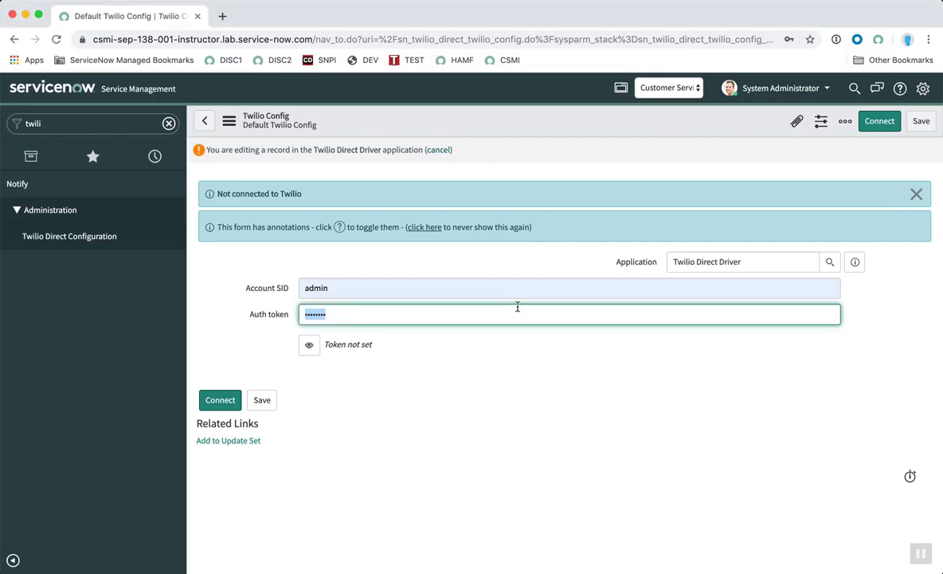
double_click(349, 288)
key(super+v)
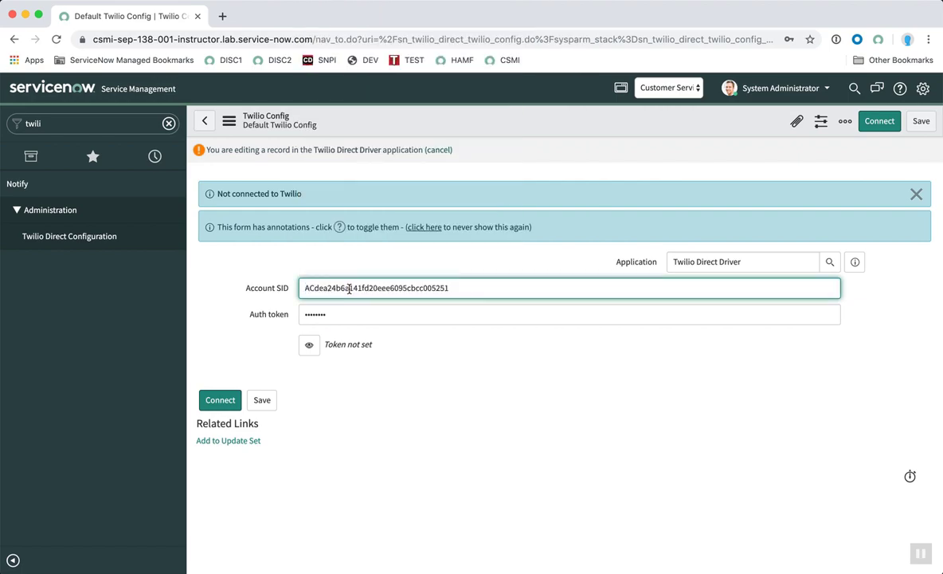
Step: Paste the Twilio auth token into Auth token, connect, and decline 1Password's save prompt
key(super+Tab)
click(891, 385)
key(super+Tab)
double_click(394, 314)
key(super+v)
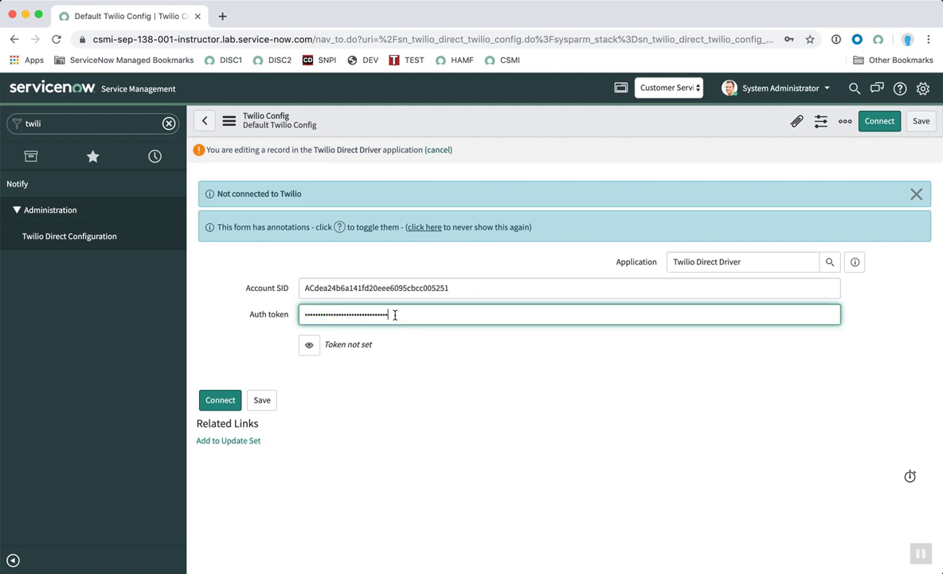
click(214, 405)
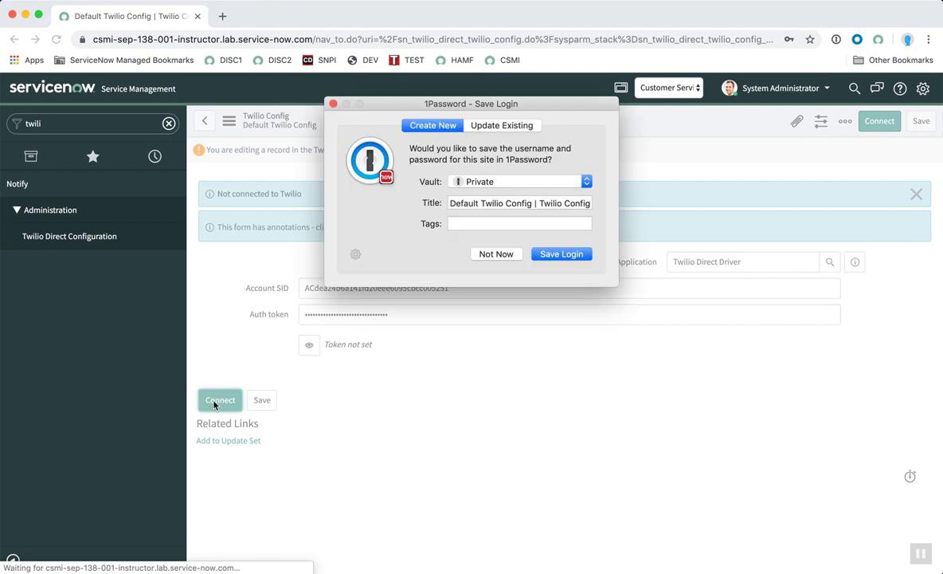
click(496, 253)
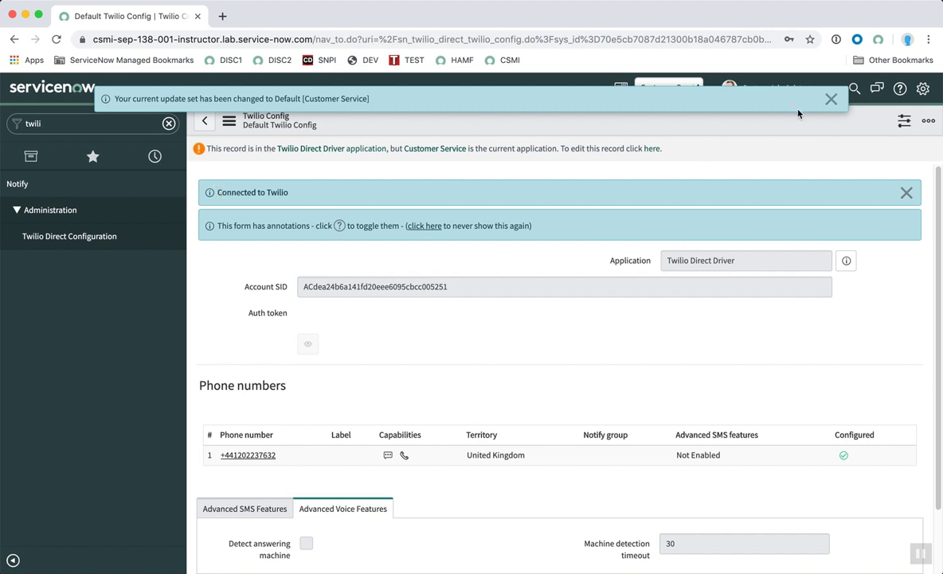
Step: Dismiss the update-set notice and scroll down to the configured United Kingdom number
click(831, 99)
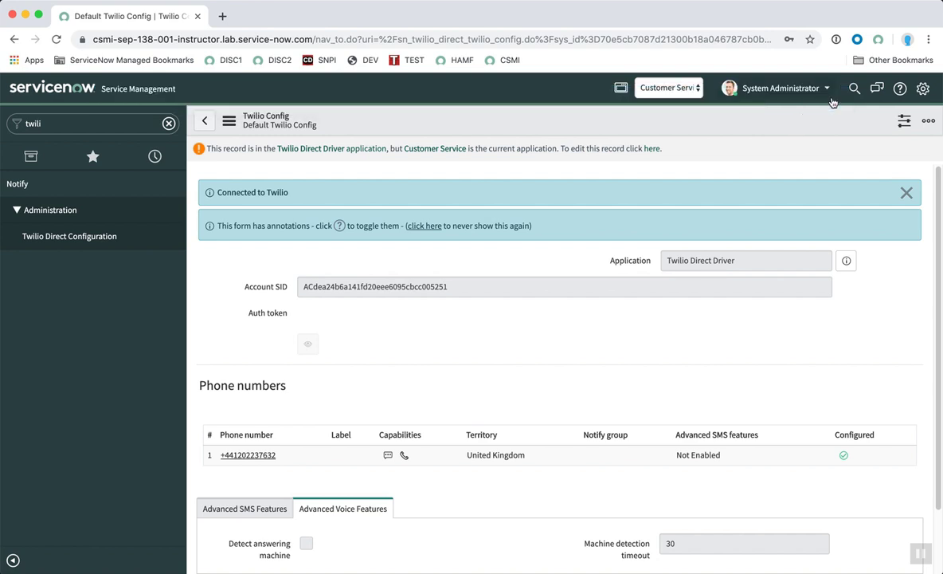
click(832, 99)
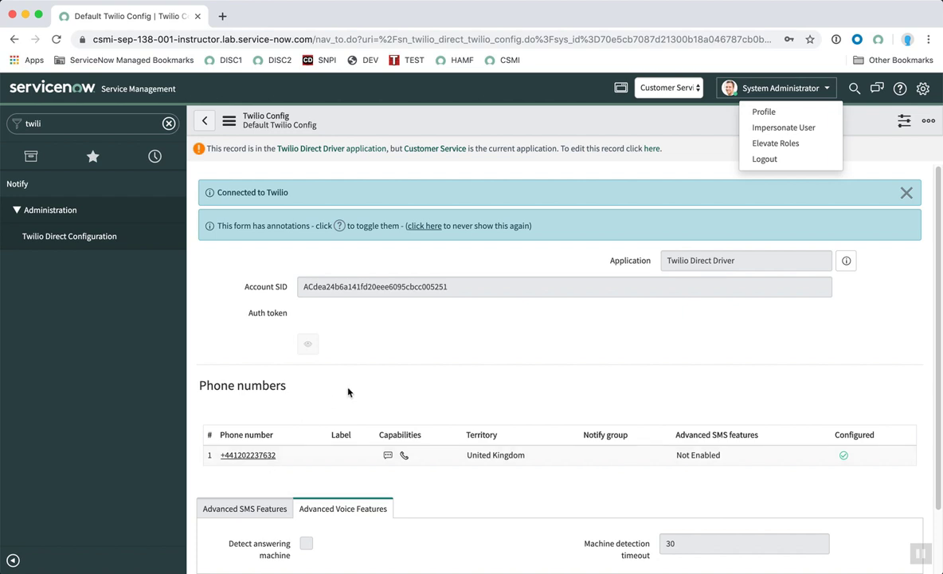
scroll(321, 357, down, 1)
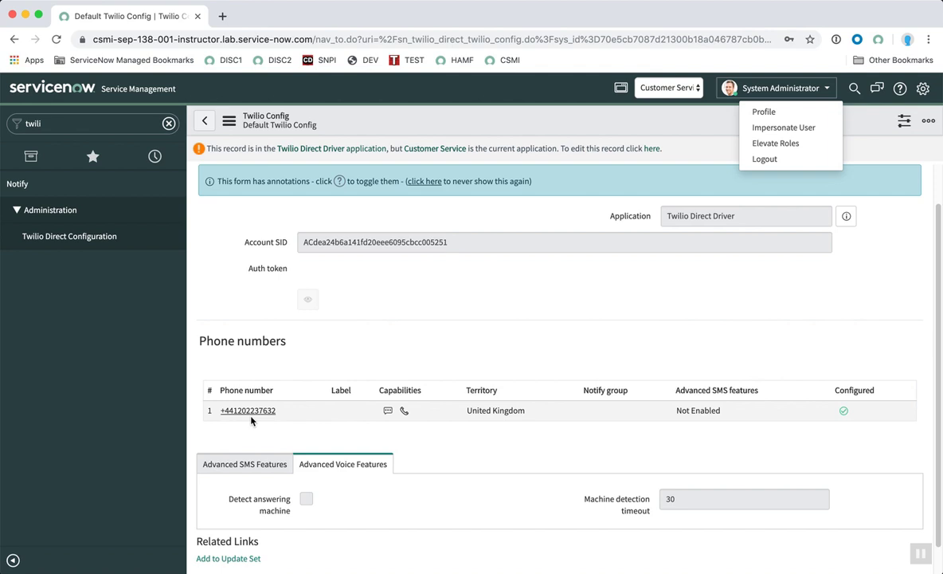
Step: Filter the navigator by 'openframe' and open OpenFrame > Configurations
click(47, 124)
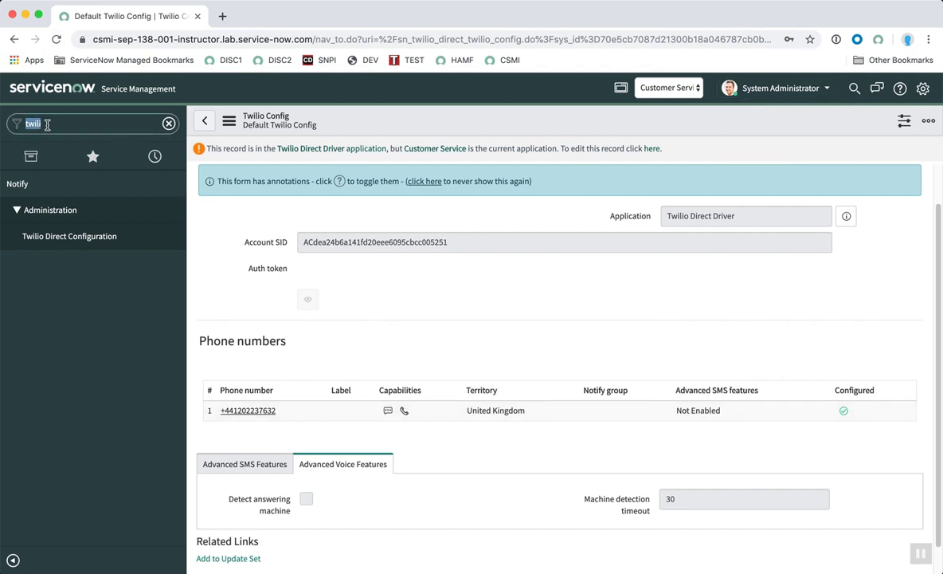
text(openfram)
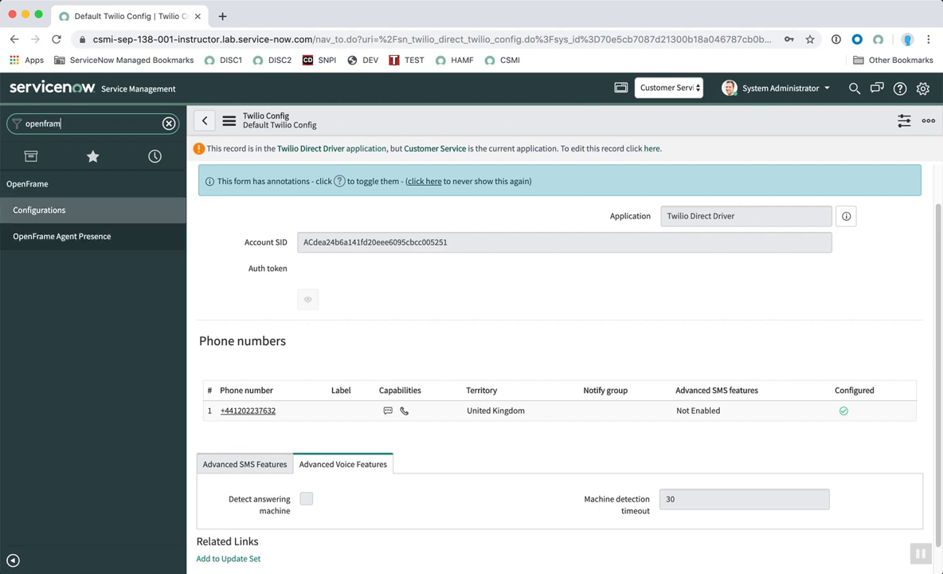
text(e)
click(40, 216)
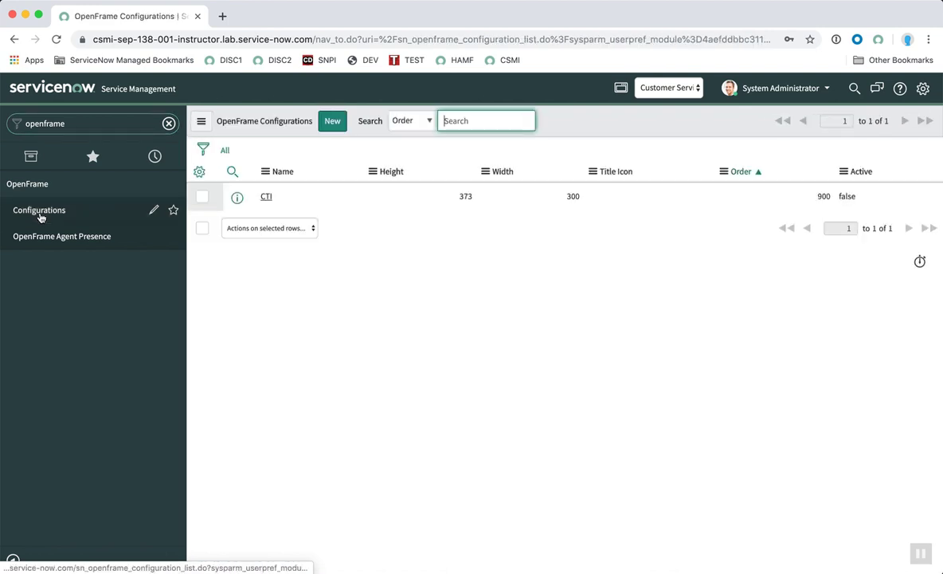
Step: Mark the CTI OpenFrame configuration as Active and save it
click(267, 197)
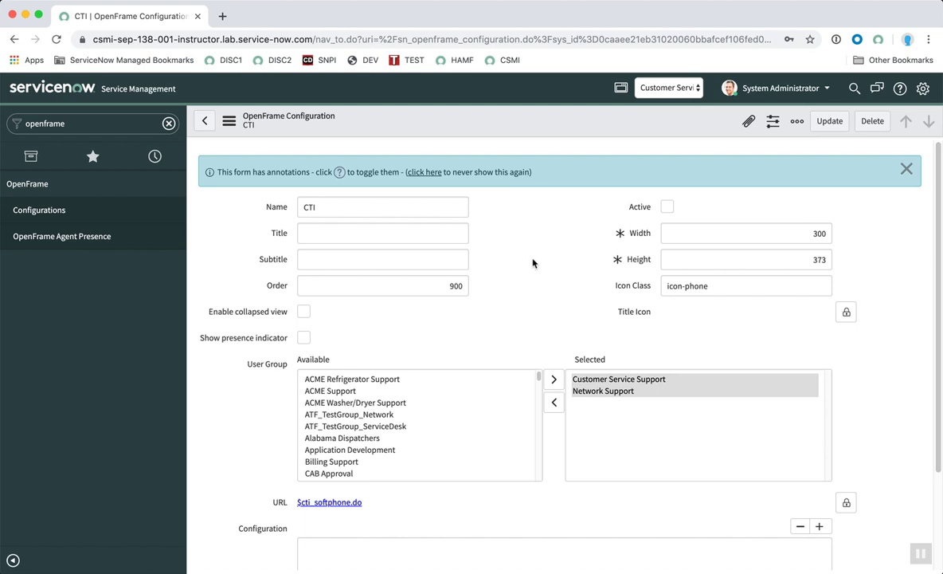
scroll(532, 263, down, 2)
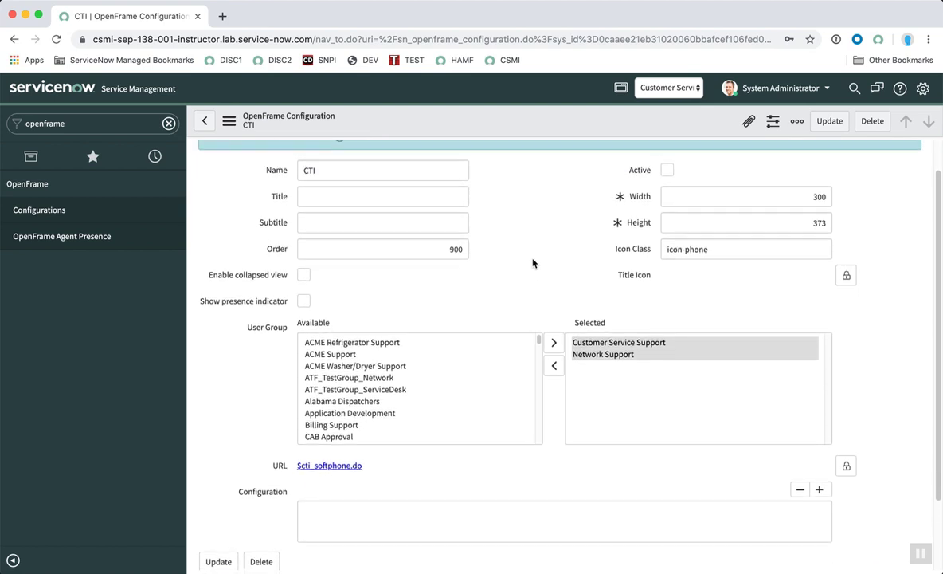
scroll(532, 263, down, 2)
scroll(533, 262, up, 3)
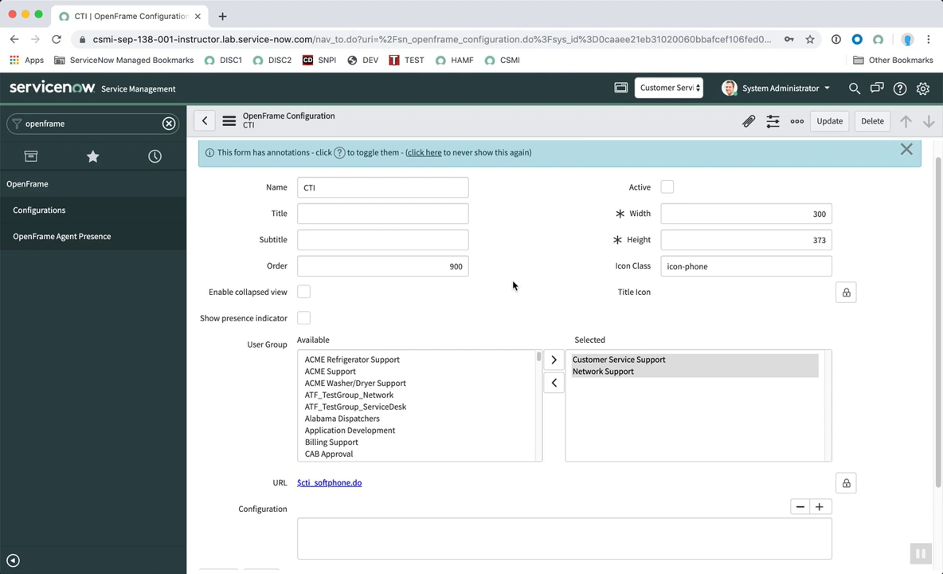
click(668, 188)
right_click(534, 121)
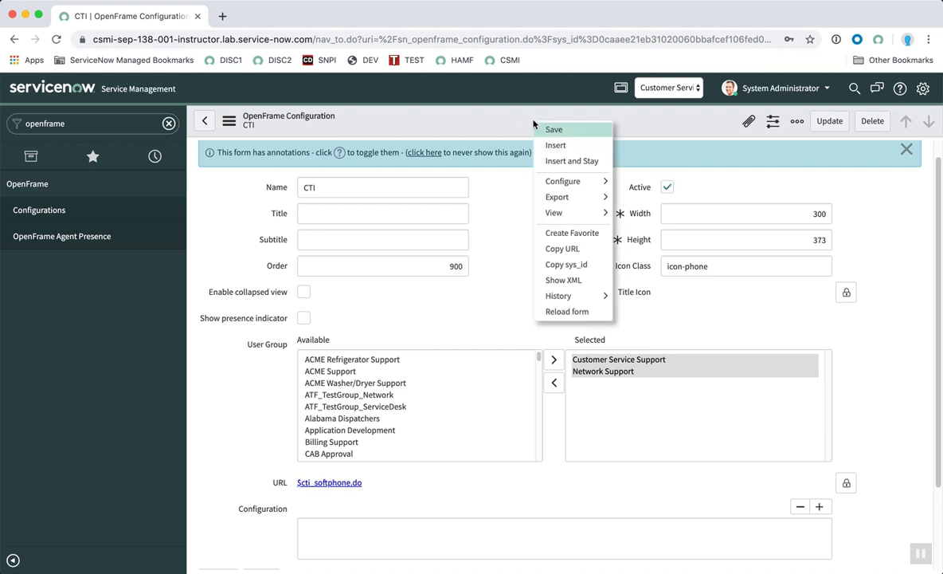
click(553, 130)
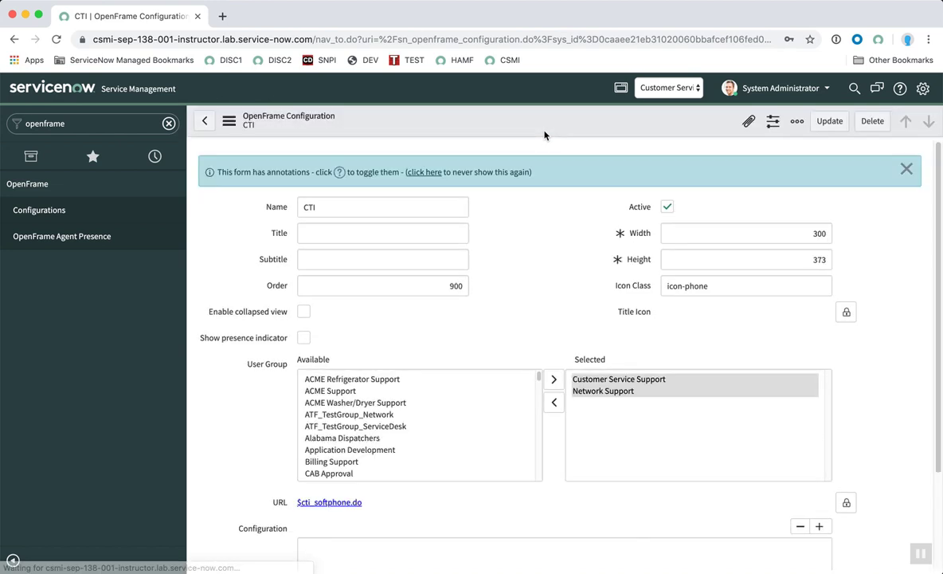
Step: Add a Default column to the OpenFrame configurations list and set CTI's Default to true
click(110, 212)
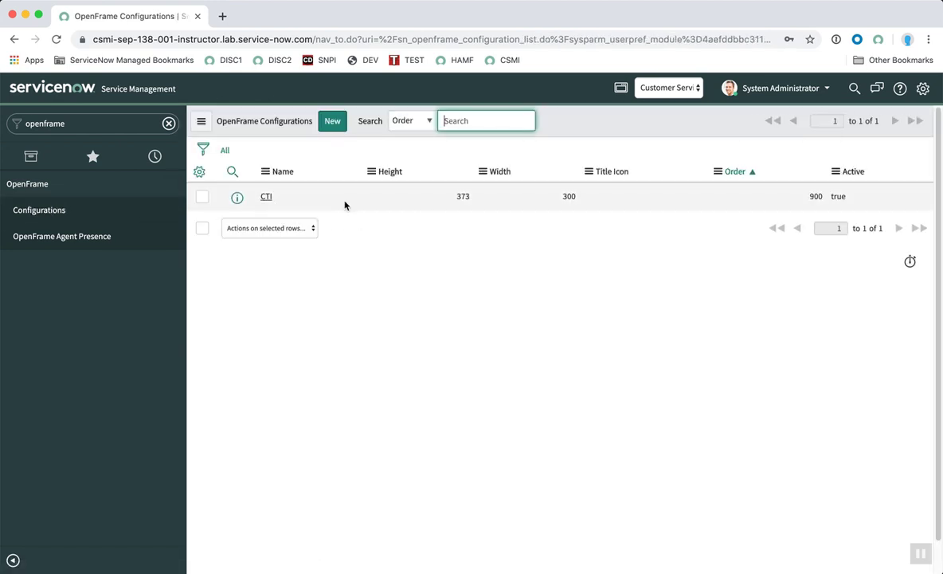
click(199, 171)
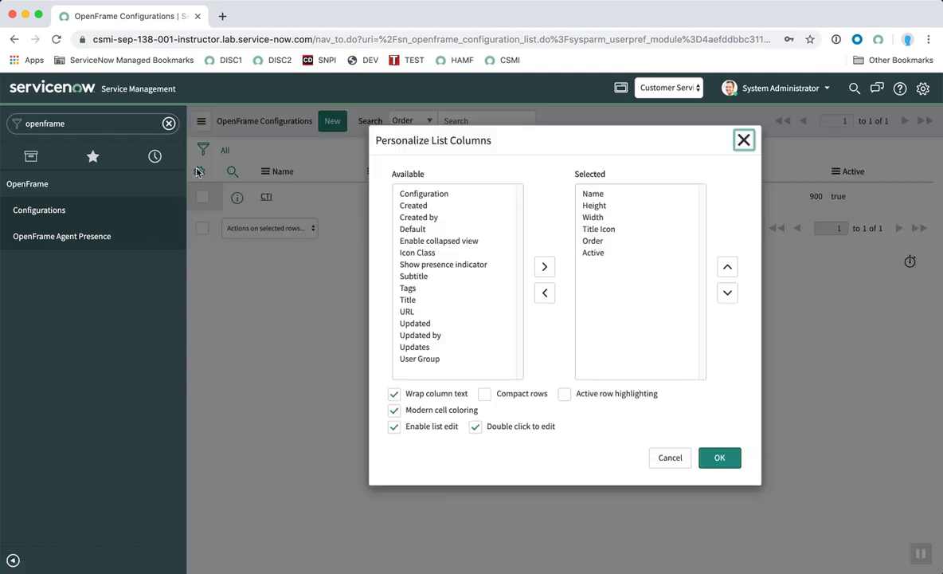
double_click(410, 229)
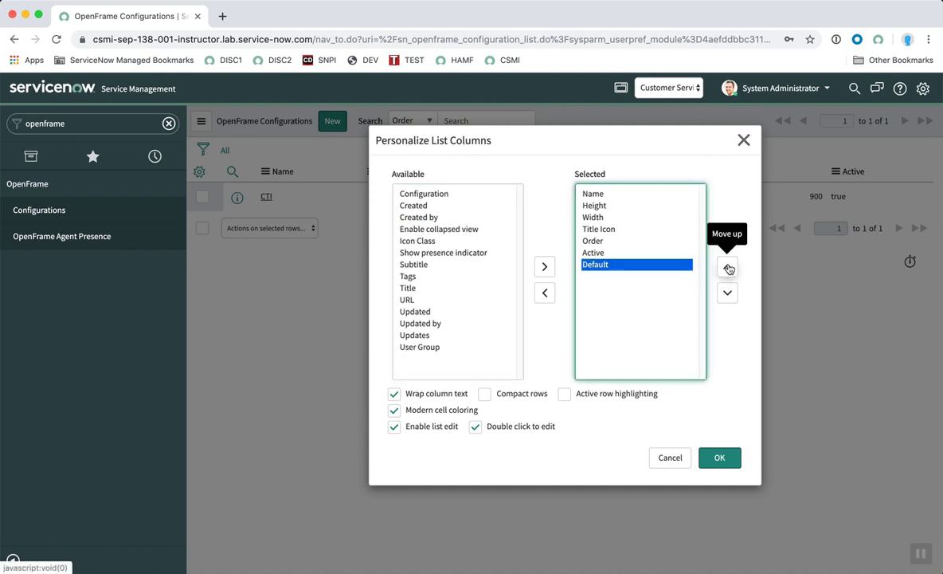
click(719, 454)
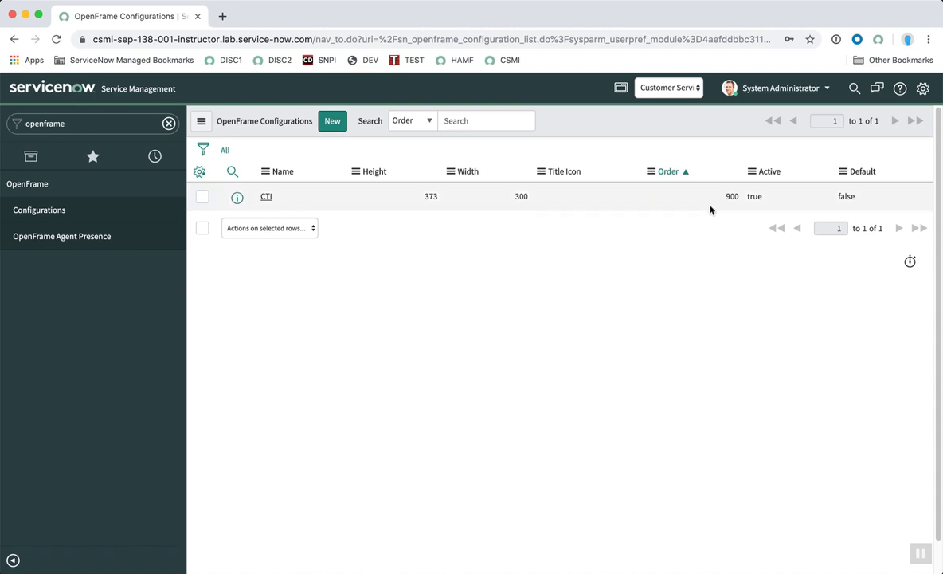
double_click(847, 197)
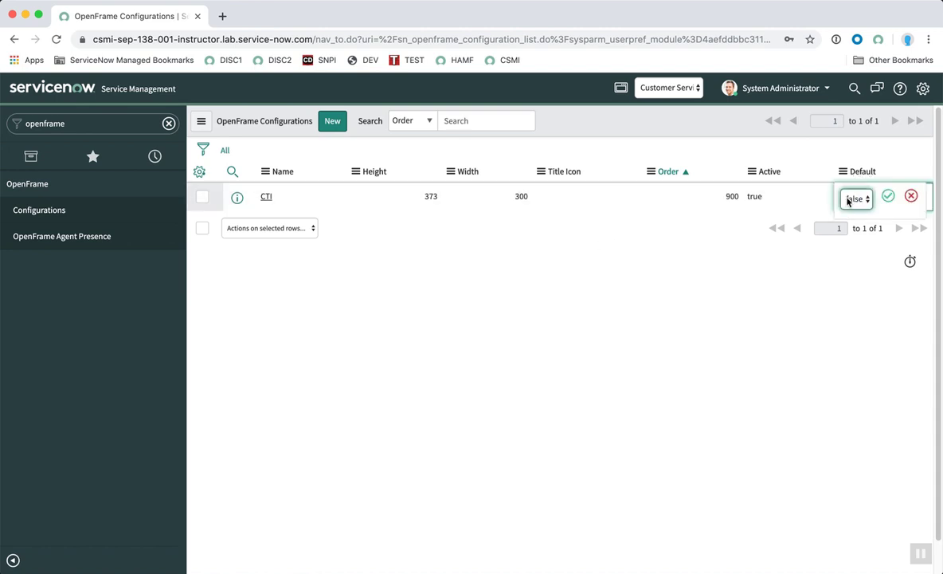
click(851, 198)
click(850, 187)
click(888, 196)
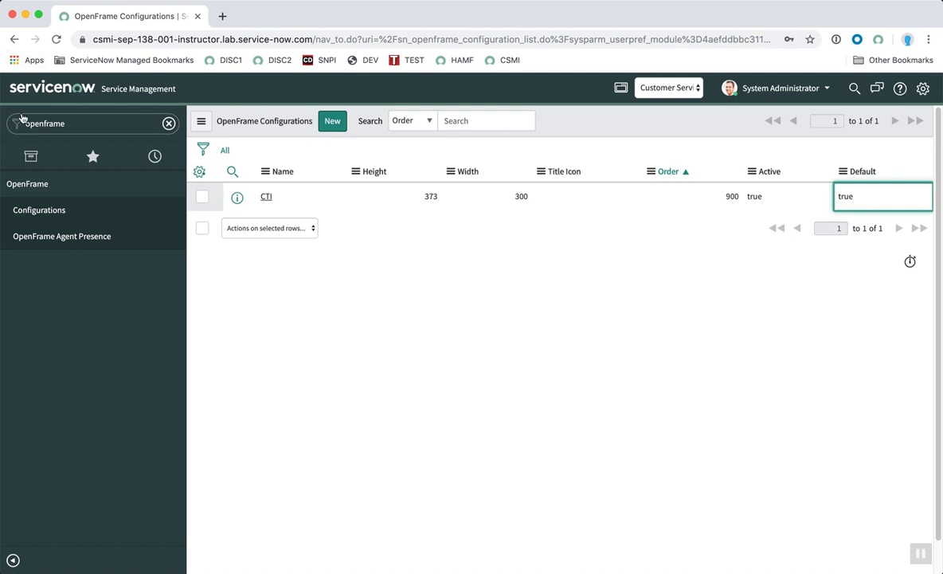
double_click(71, 124)
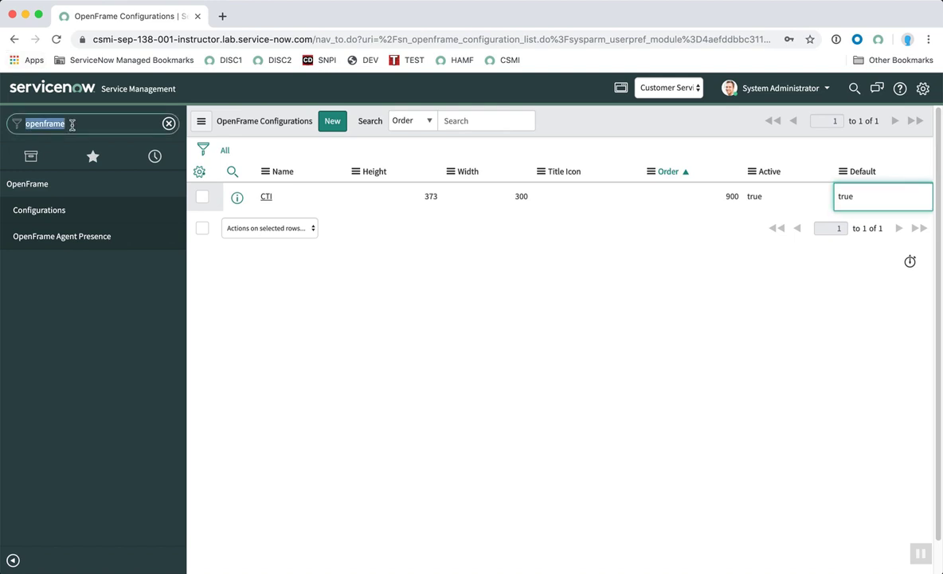
Step: Filter the navigator for 'notify' and assign the TwilioDirect number to On-Call Group, then save it
text(notify)
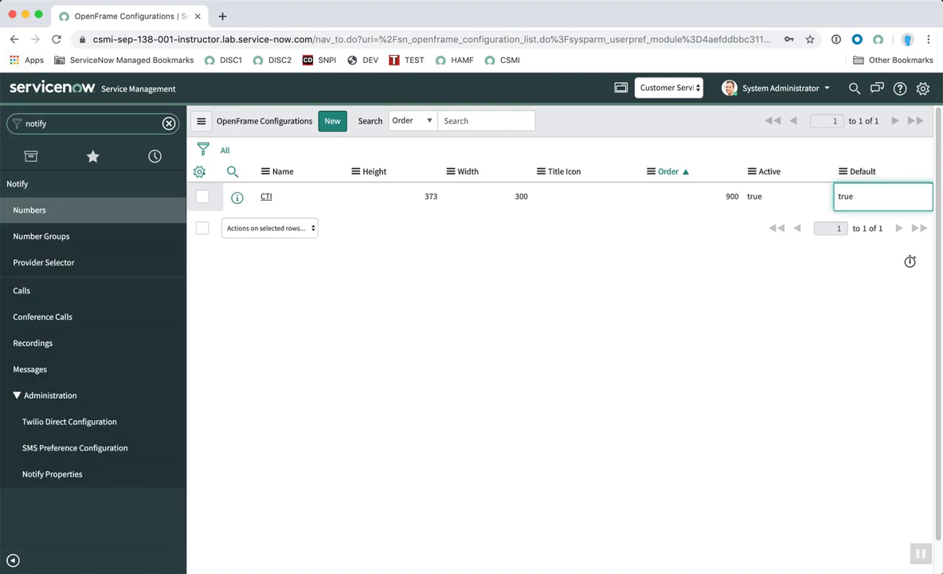
click(24, 211)
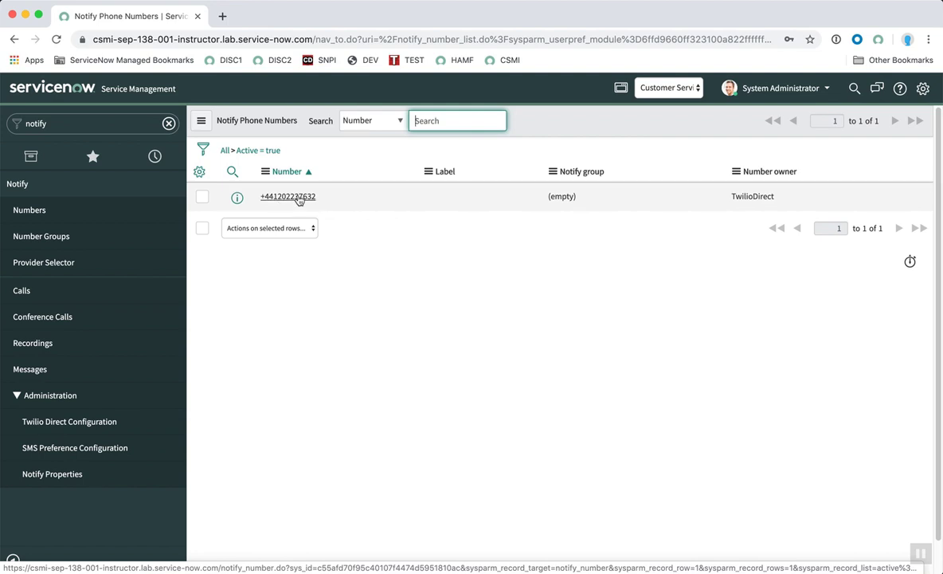
click(302, 199)
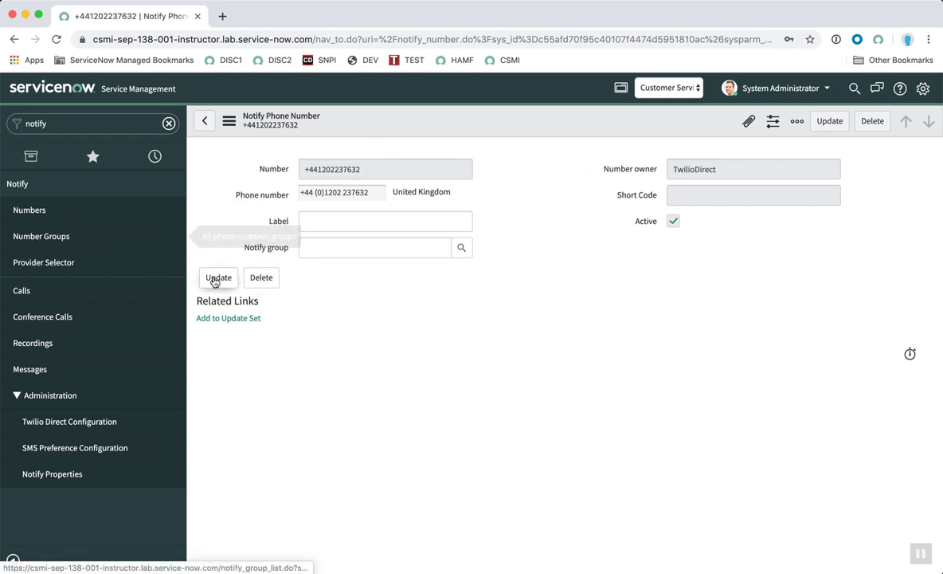
click(336, 247)
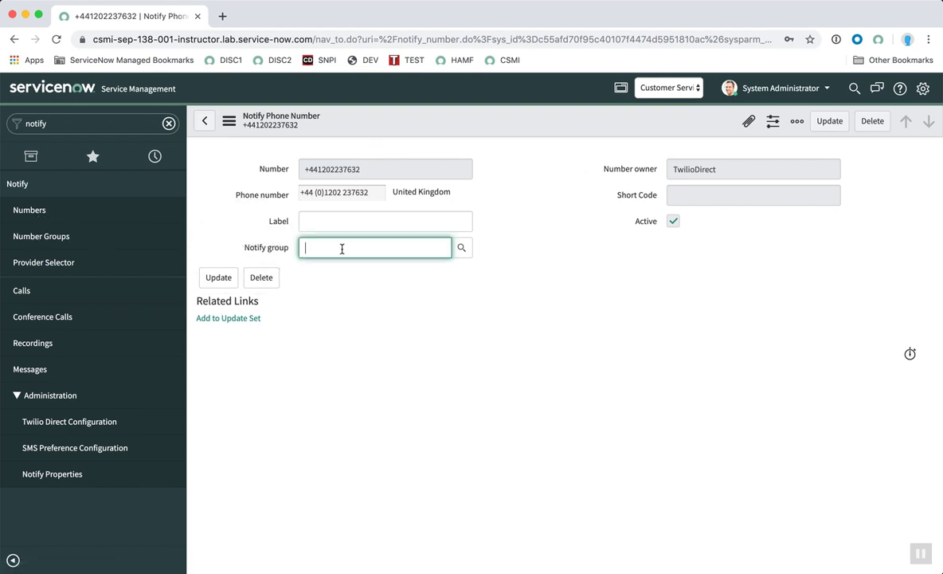
click(462, 249)
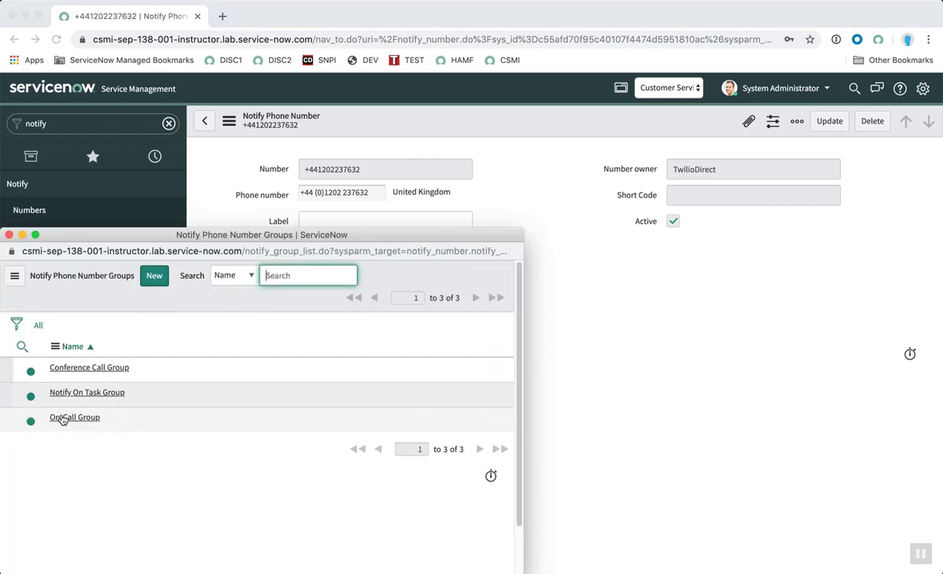
click(64, 417)
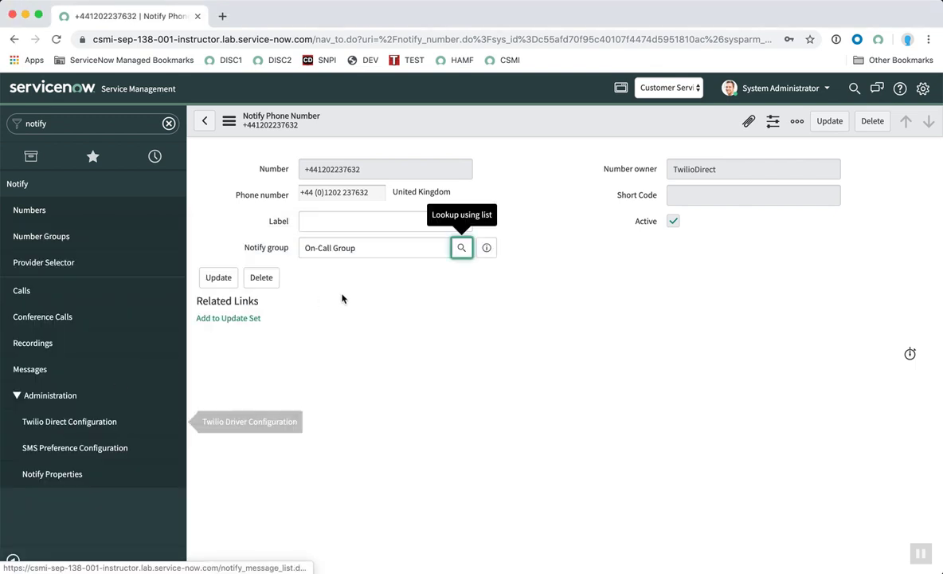
right_click(495, 119)
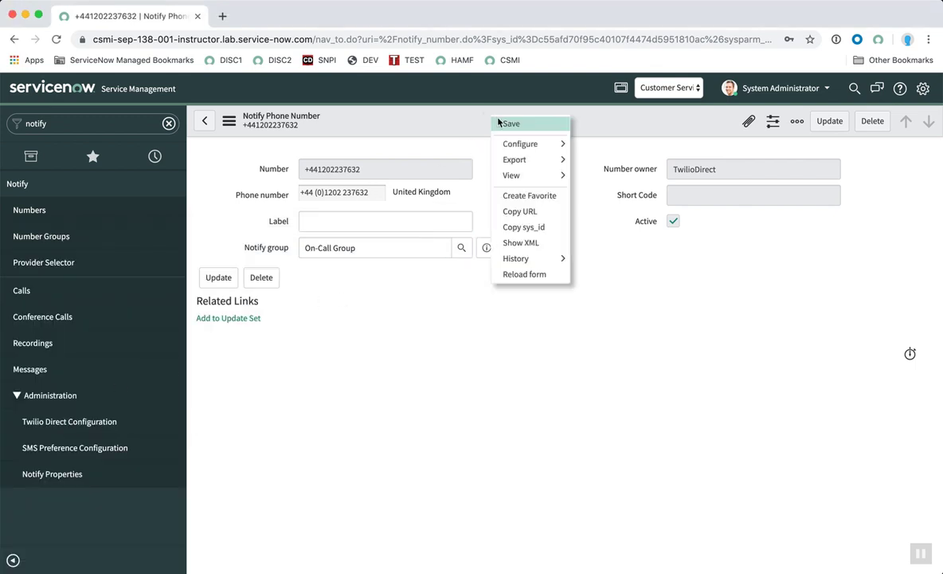
click(499, 123)
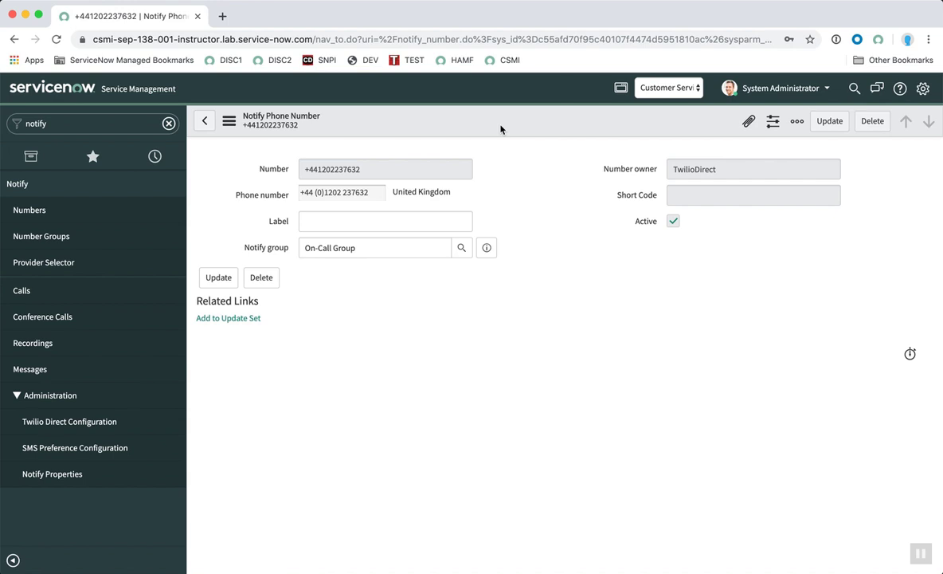
click(30, 237)
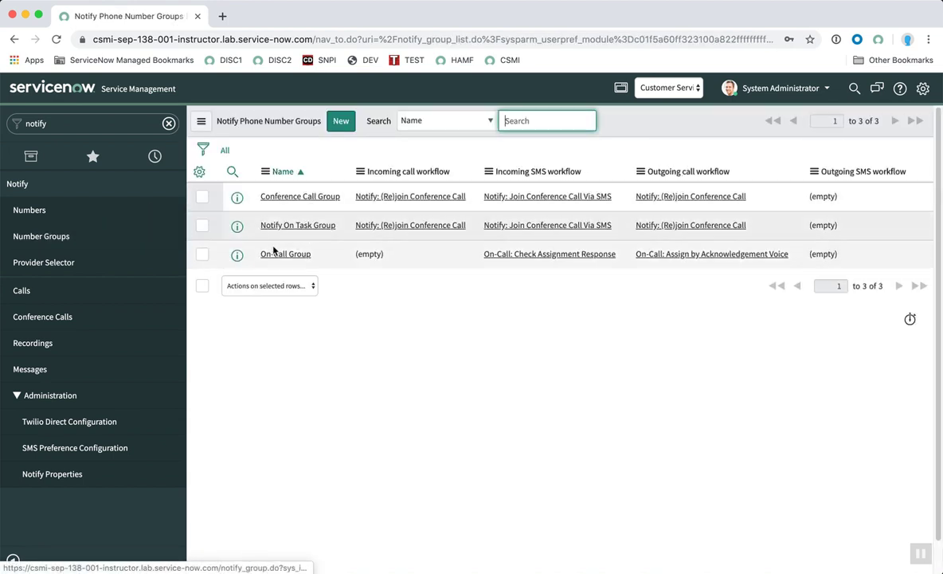
Step: Confirm the TwilioDirect number shows On-Call Group, then open the On-Call Group number group
click(159, 209)
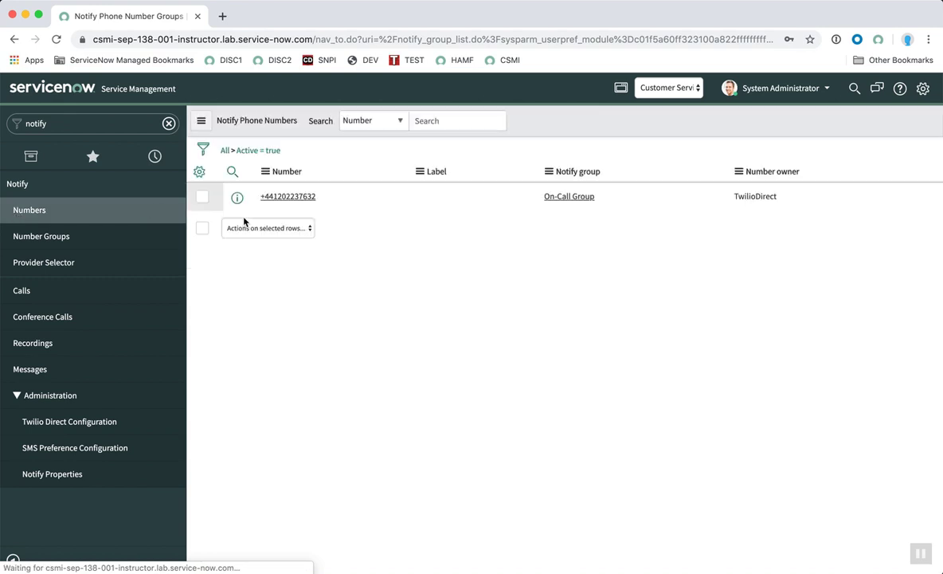
click(275, 196)
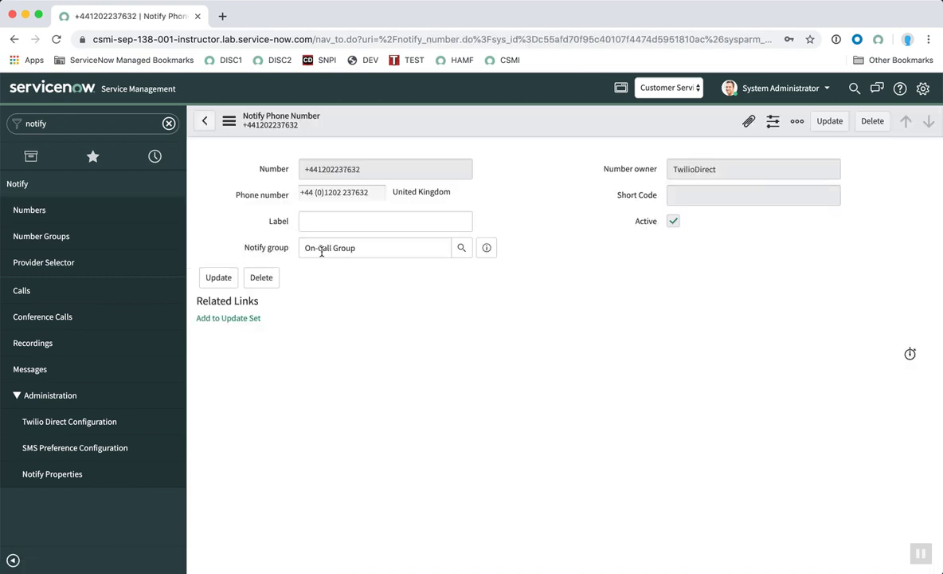
drag(312, 248, 388, 248)
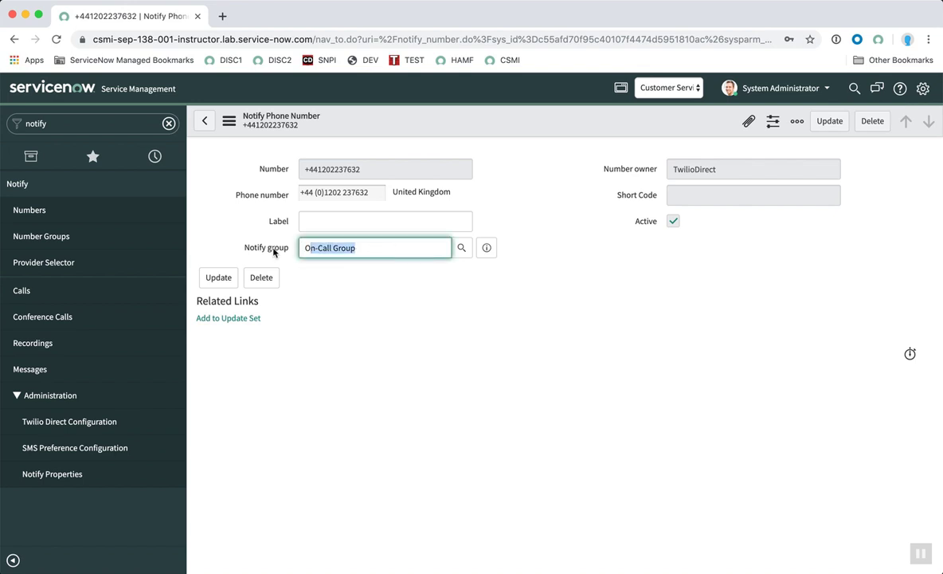
click(35, 238)
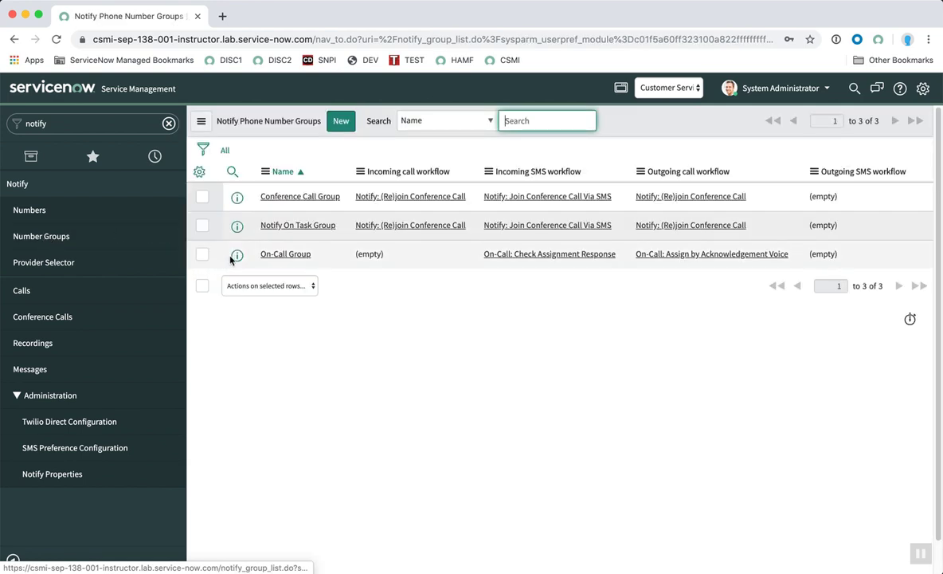
click(269, 256)
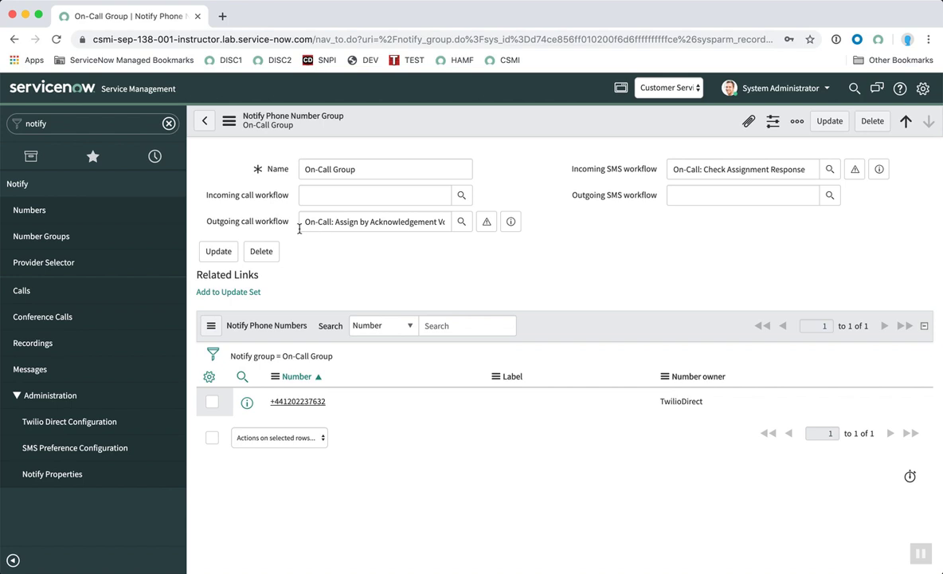
Step: Set On-Call Group's incoming call workflow to Call Center and save the record
click(320, 196)
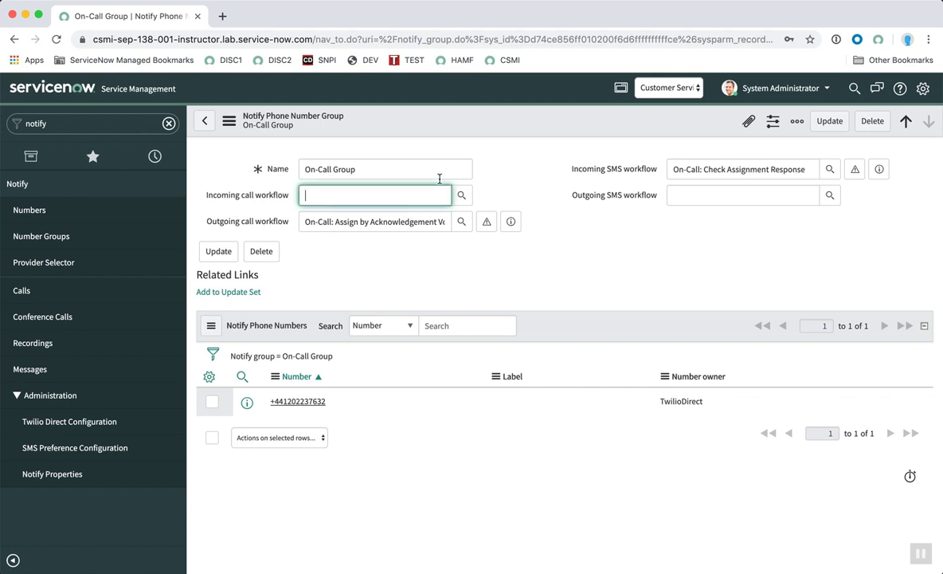
click(461, 196)
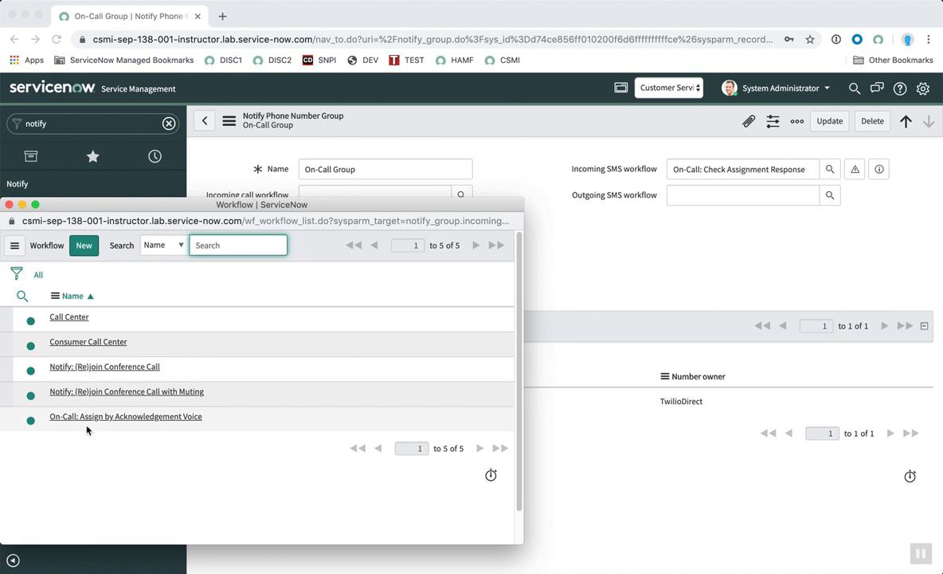
click(62, 317)
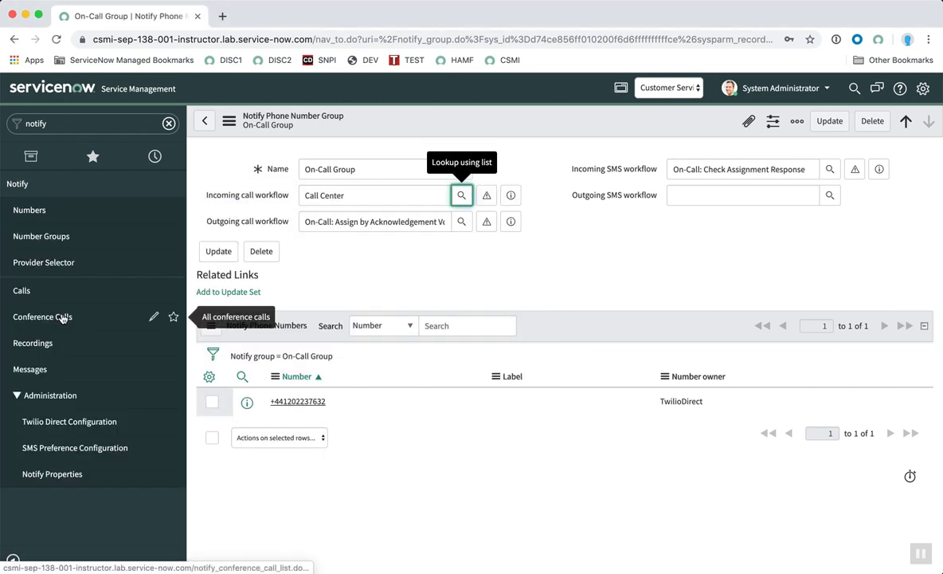
click(403, 133)
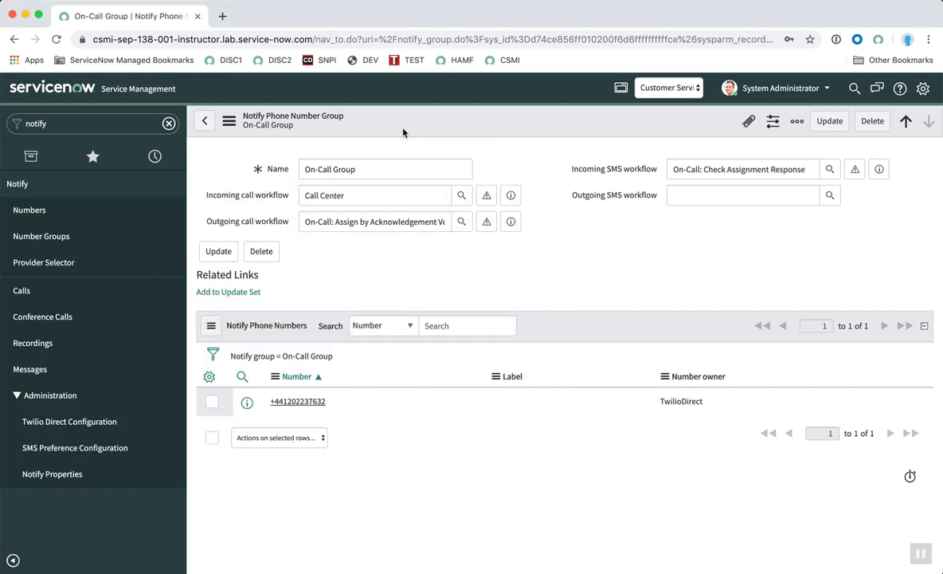
right_click(406, 132)
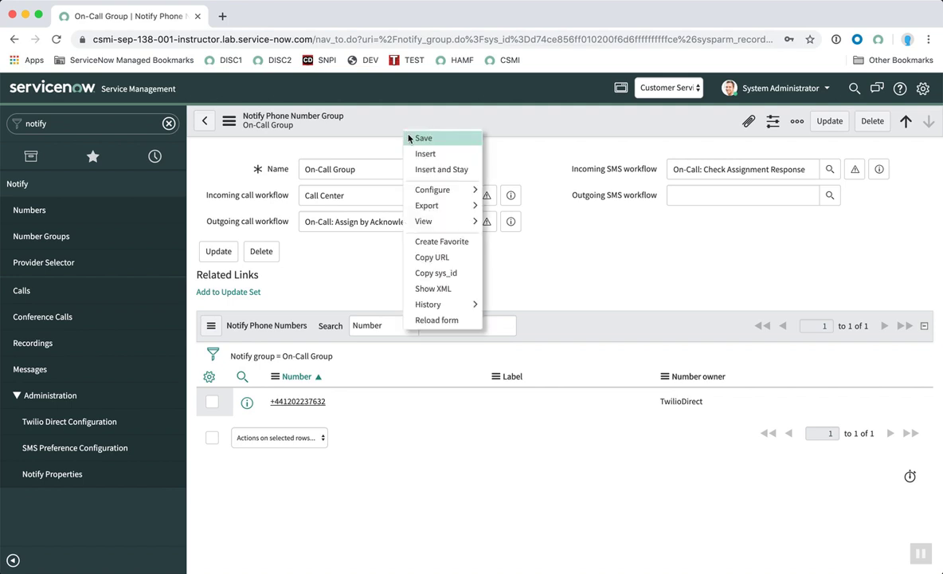
click(408, 136)
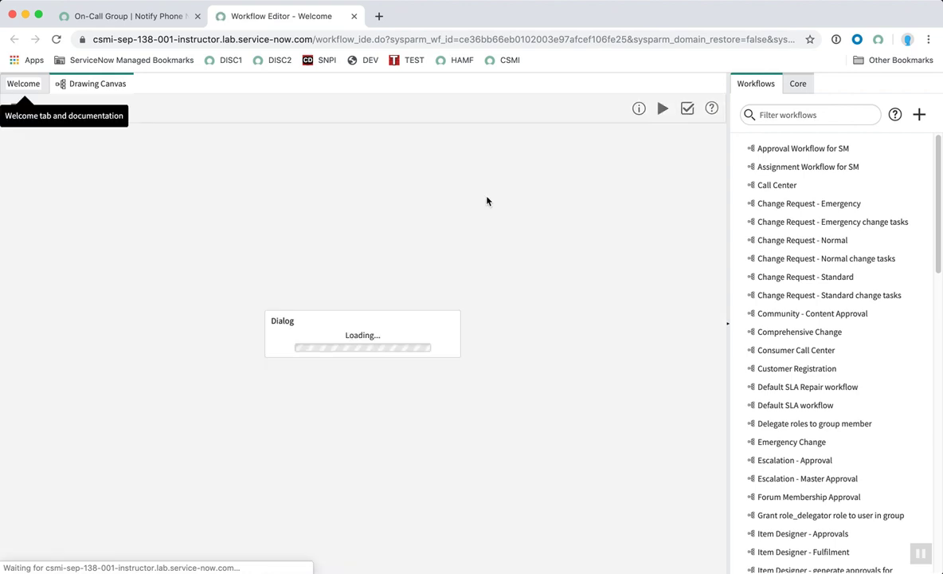
Step: Show the Call Center workflow diagram, select its Begin activity and scroll around the canvas
click(82, 83)
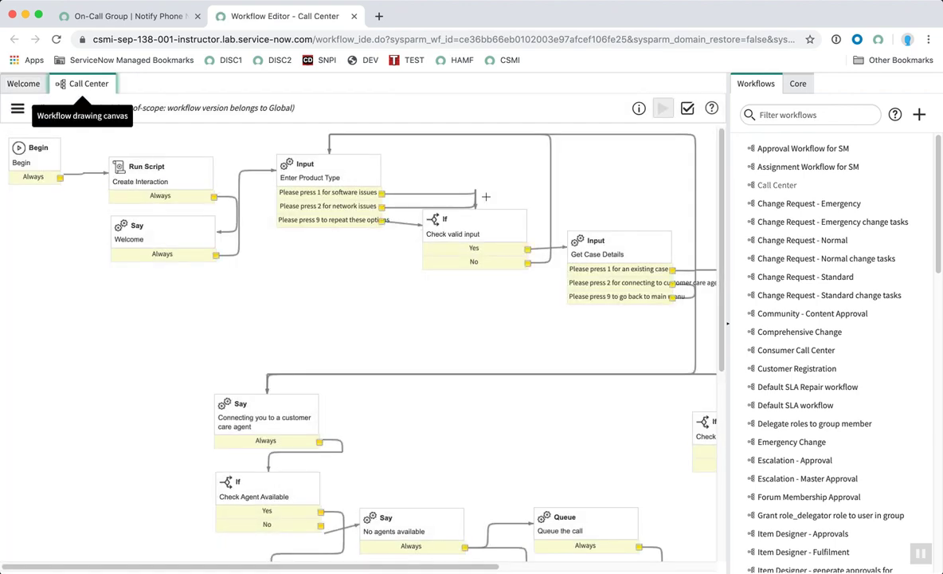
click(37, 150)
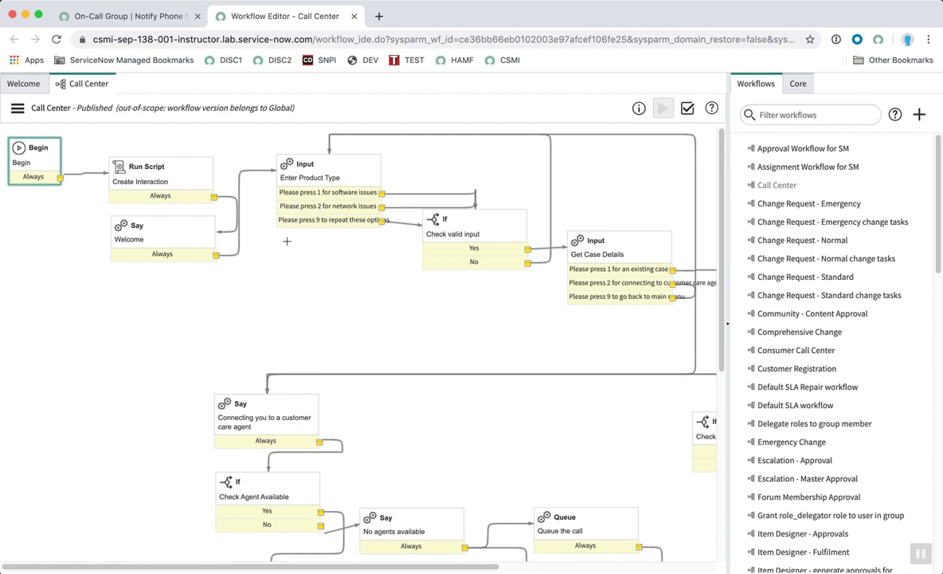
scroll(510, 309, right, 5)
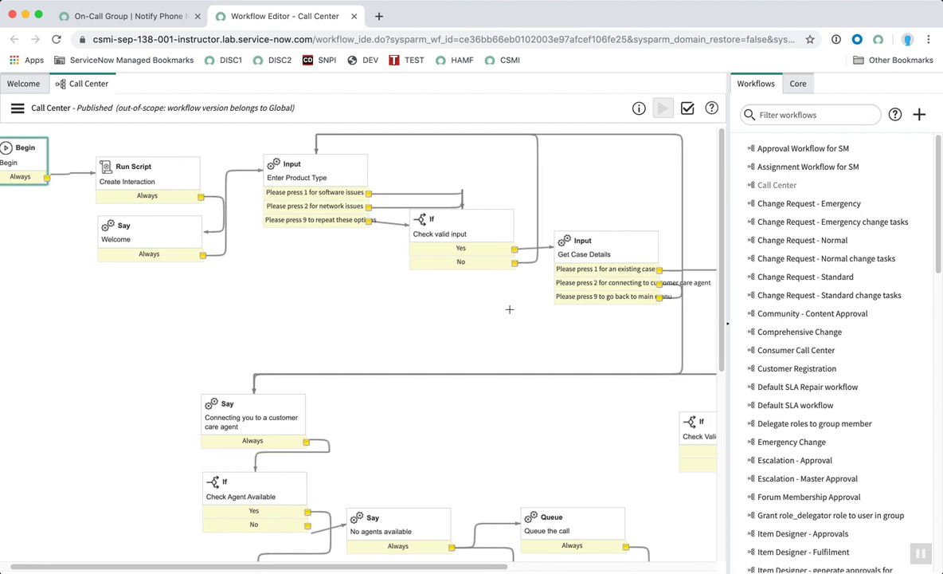
scroll(510, 313, right, 2)
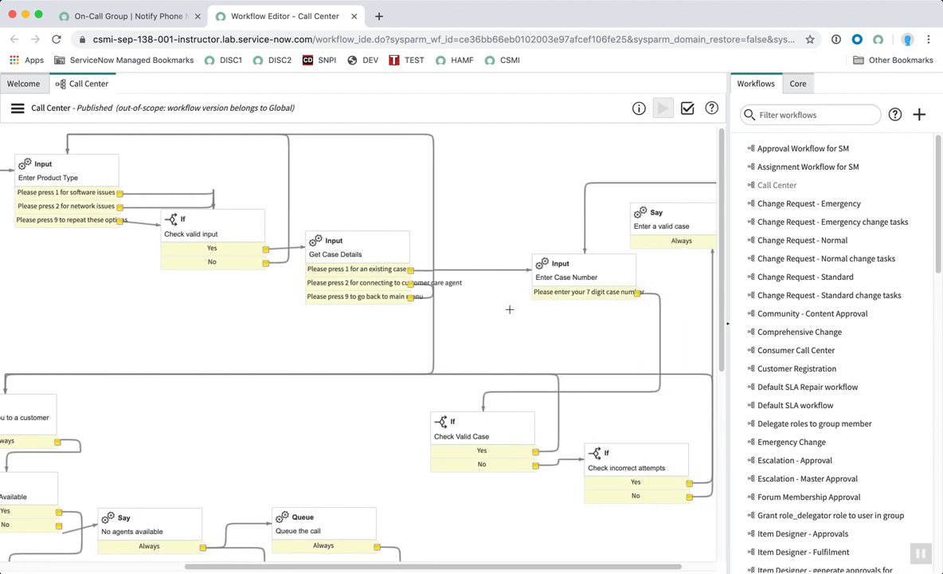
scroll(511, 313, down, 3)
scroll(511, 313, down, 2)
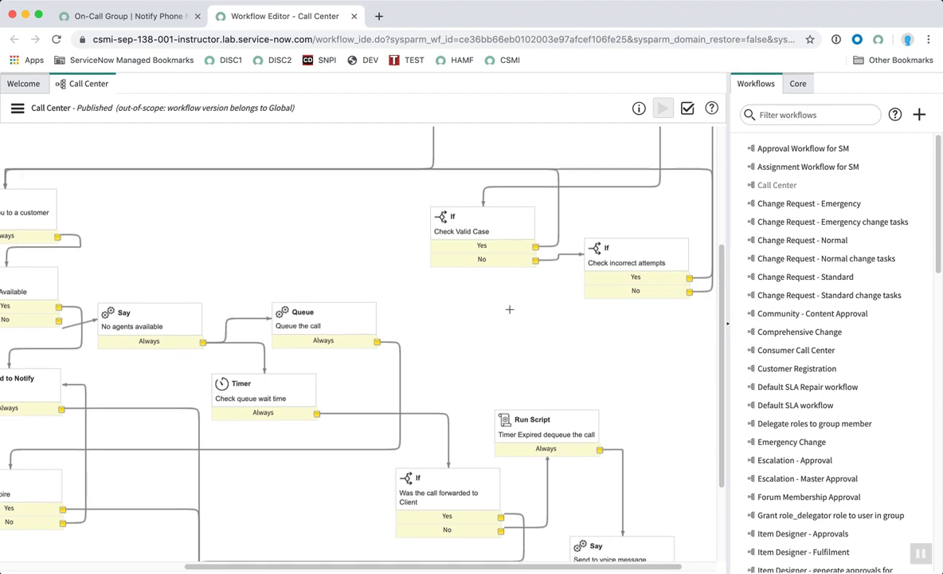
scroll(510, 309, down, 2)
scroll(510, 309, up, 6)
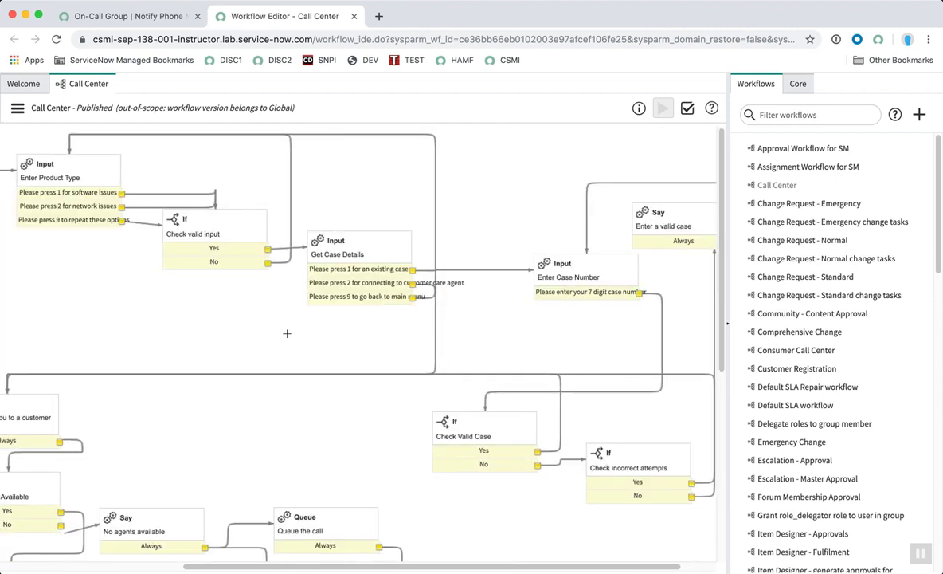
scroll(284, 333, left, 6)
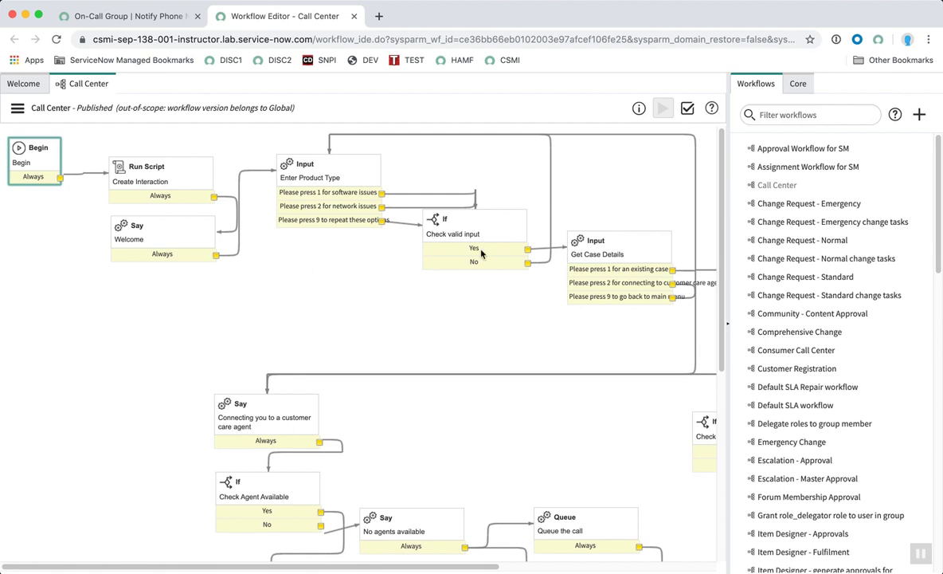
click(799, 88)
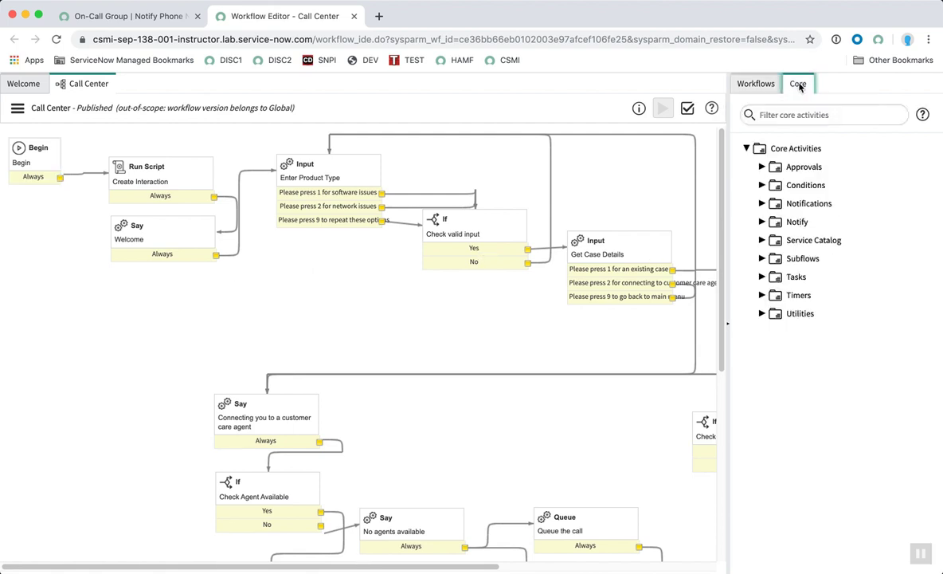
Step: Expand the Notify activities (Call, Queue, Say), then return to the On-Call Group record
click(761, 223)
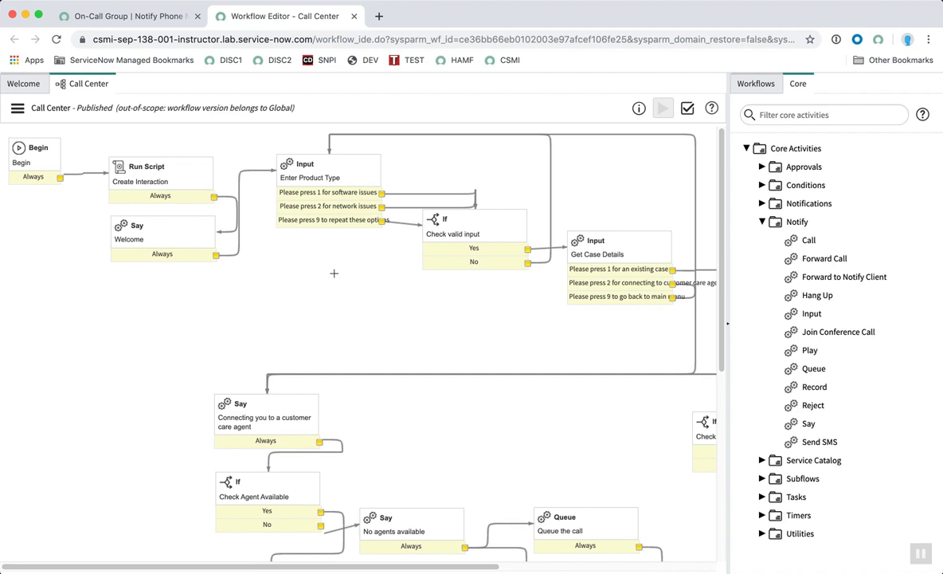
click(133, 17)
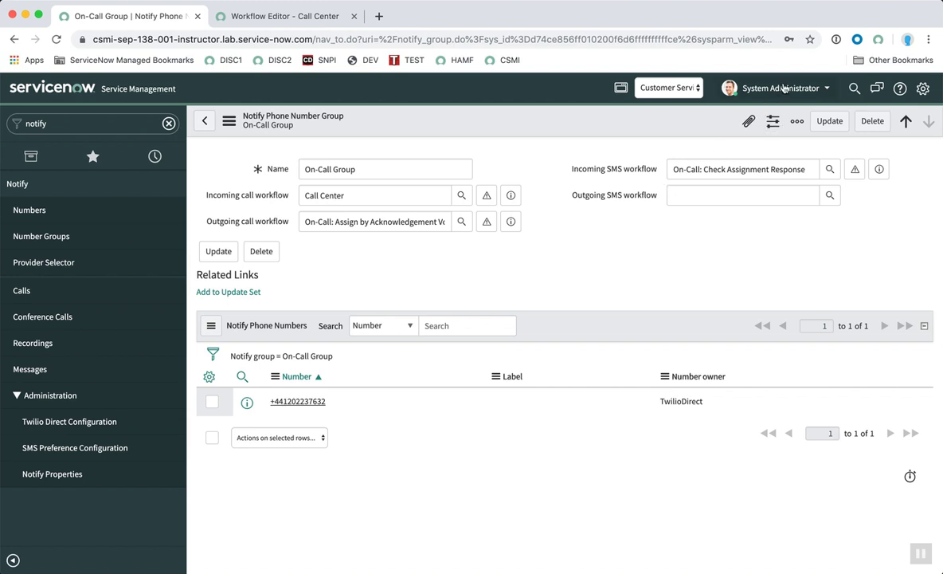
Step: Impersonate the agent user from the System Administrator menu's recent impersonations
click(810, 89)
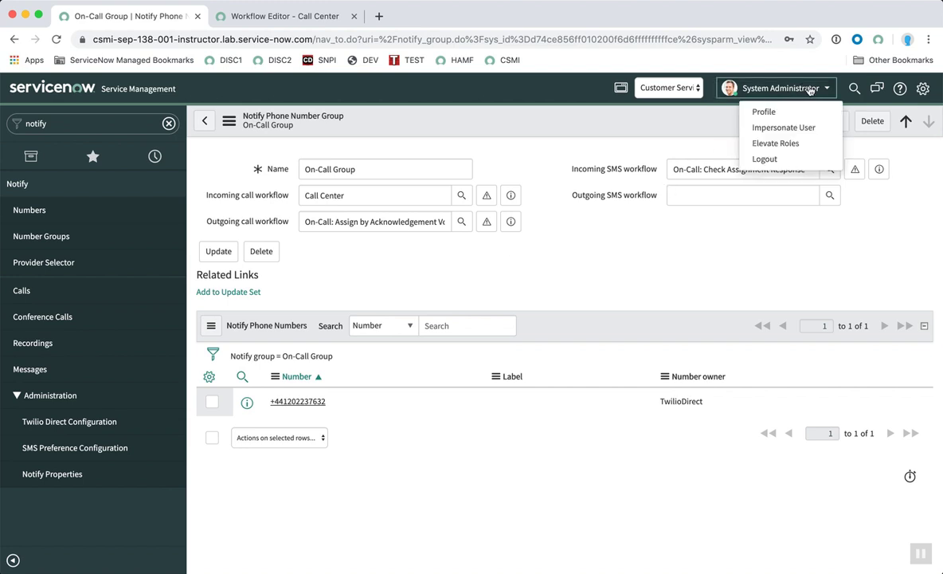
click(784, 127)
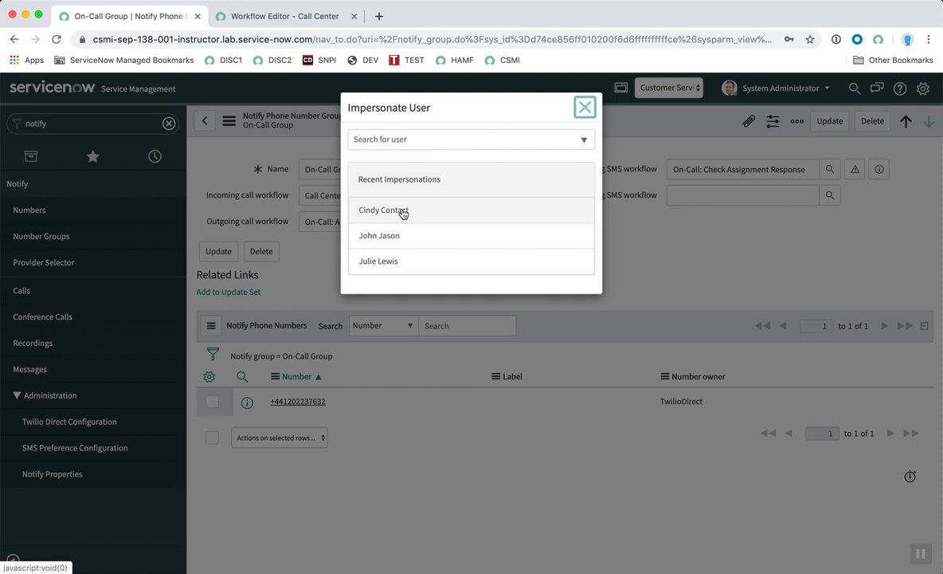
click(385, 240)
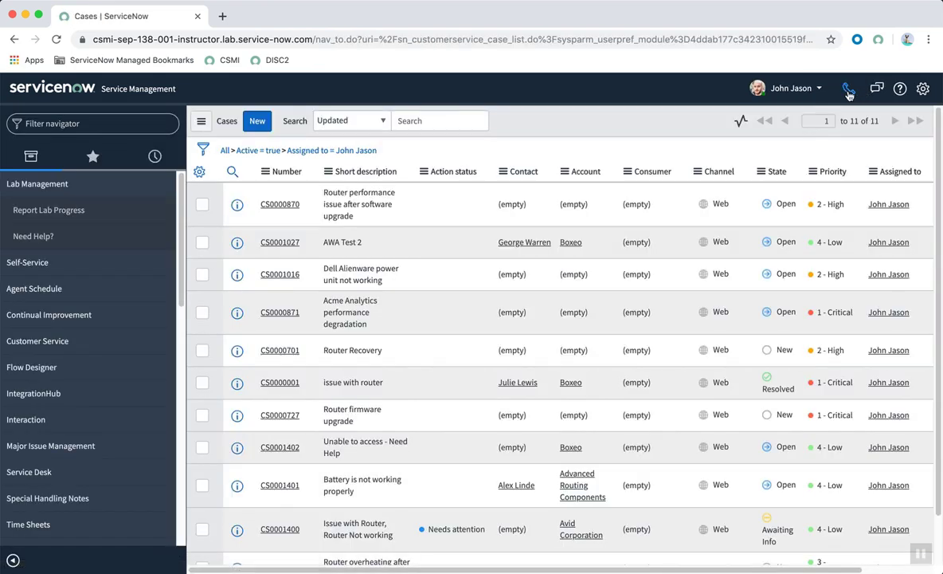
Step: Move the agent's softphone to the centre of the cases list and set status to Available
click(848, 90)
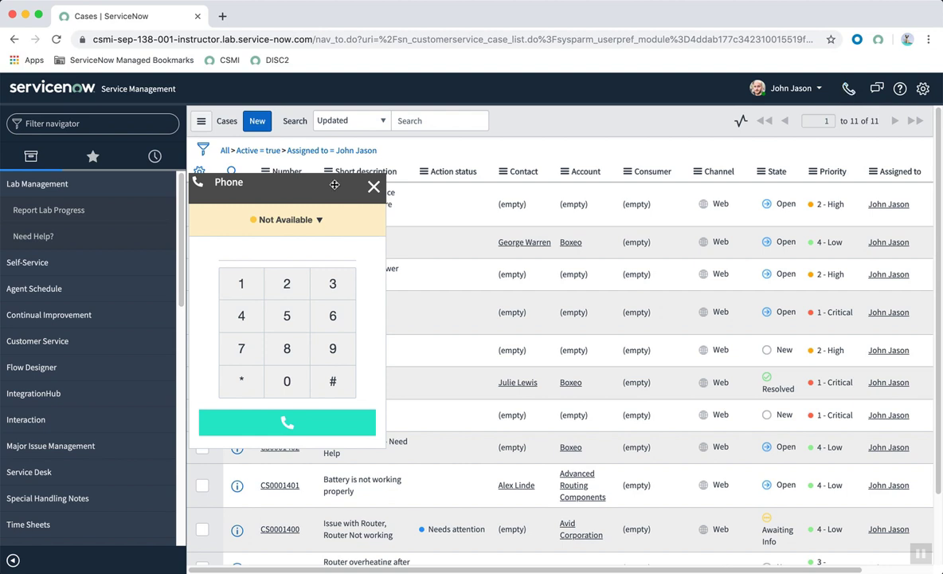
drag(301, 189, 455, 315)
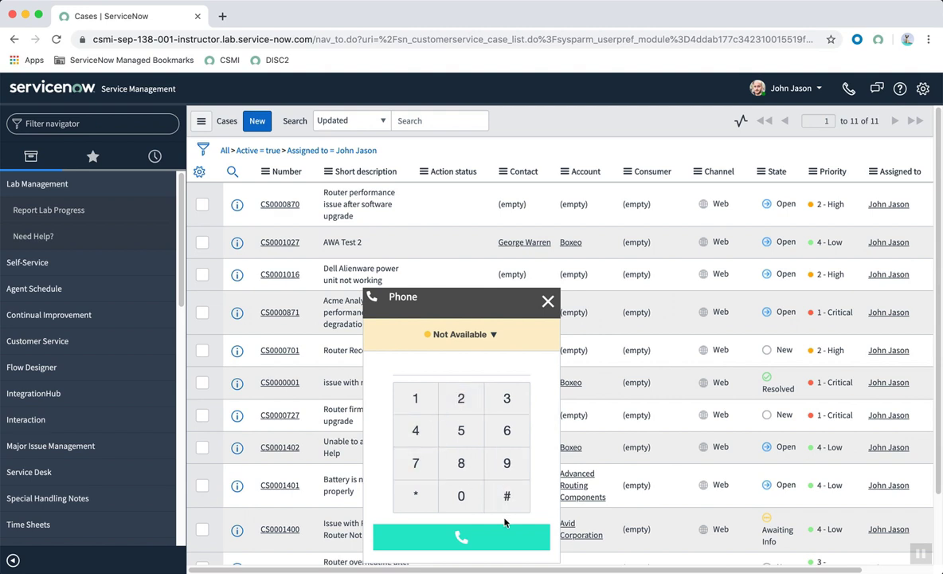
click(487, 336)
click(403, 379)
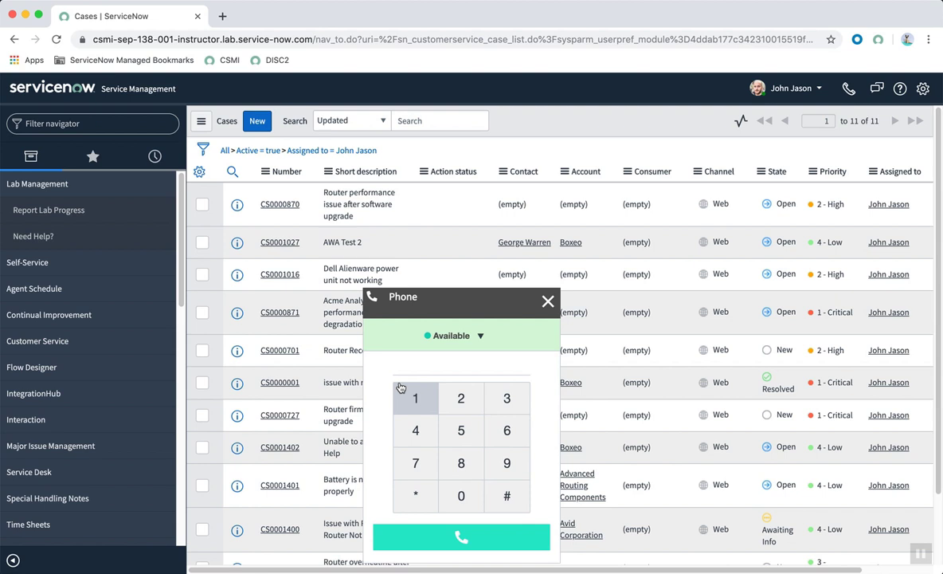
click(548, 302)
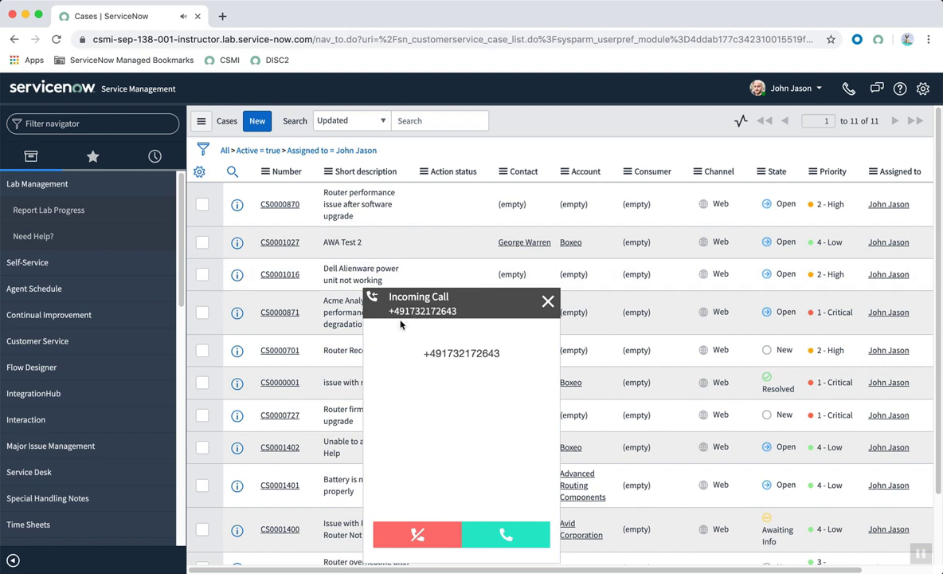
Step: Answer the incoming call, allow Chrome microphone access, then hang up
click(509, 536)
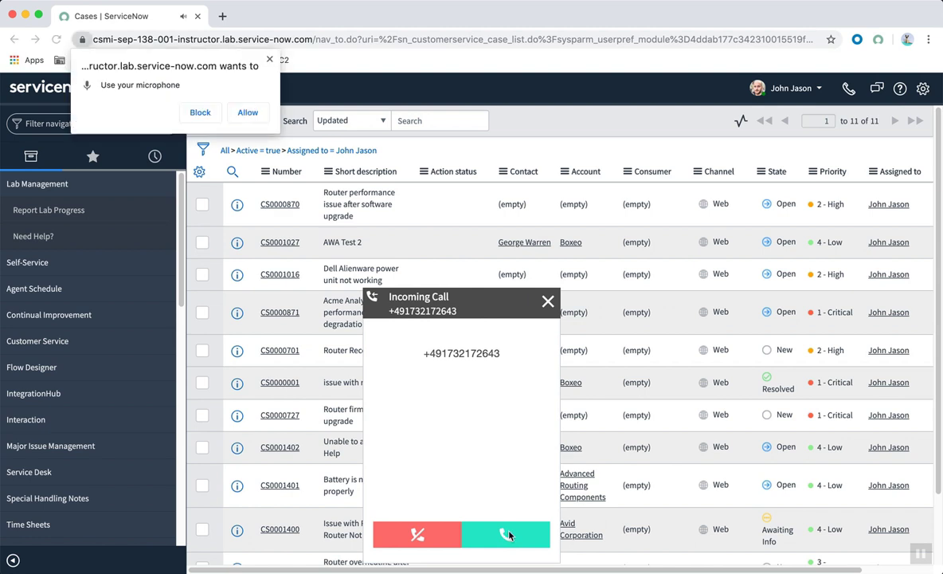
click(243, 112)
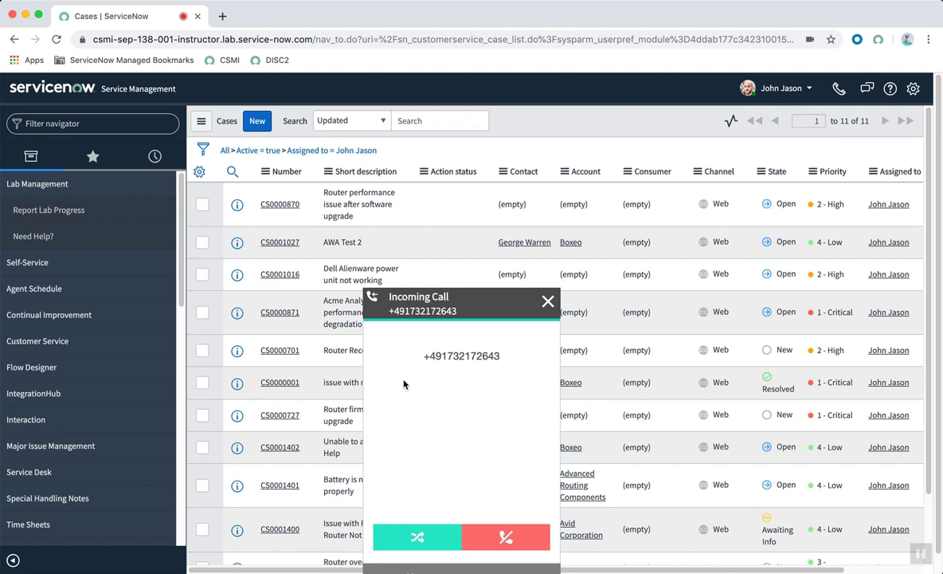
click(506, 536)
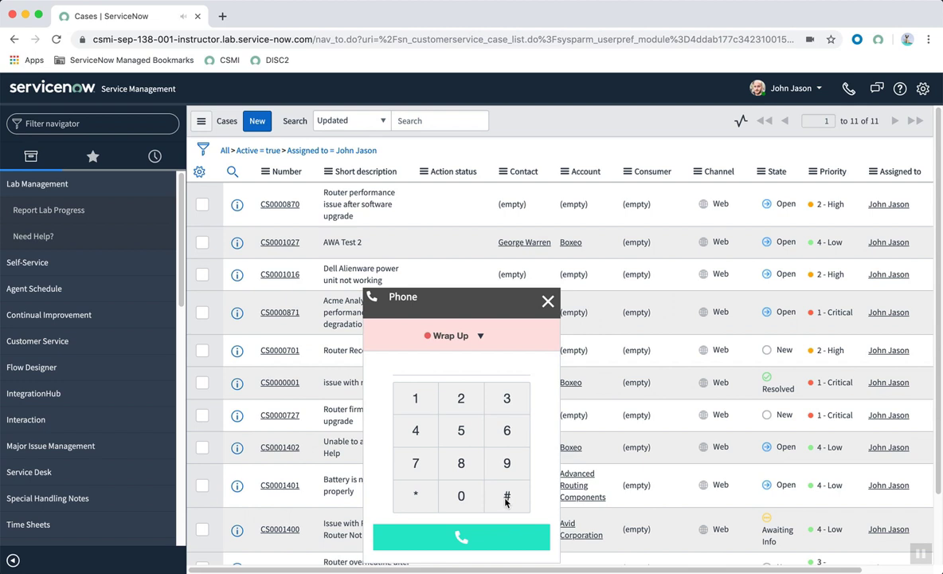
Step: Open case CS0000001 and dismiss its three special handling notes
click(548, 303)
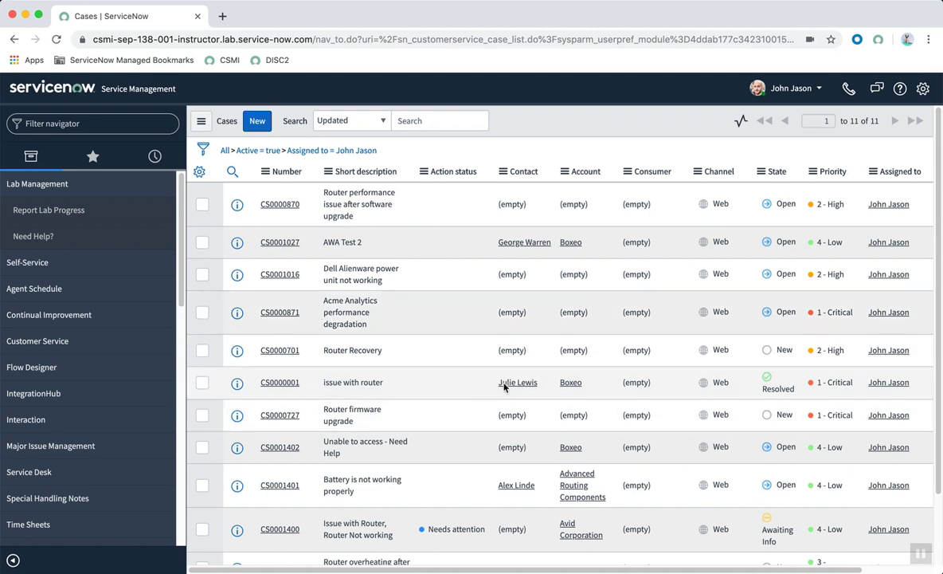
click(278, 384)
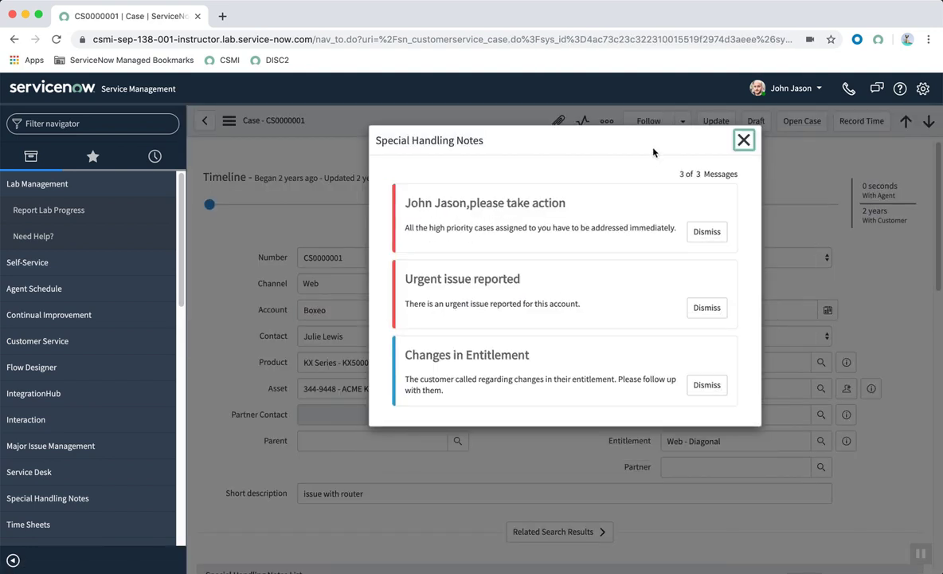
click(707, 233)
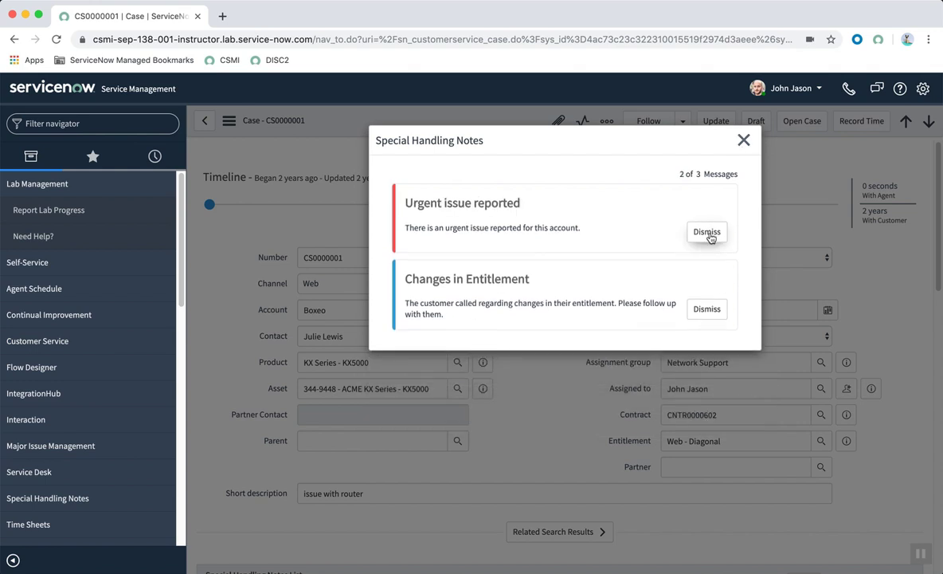
click(708, 237)
click(653, 231)
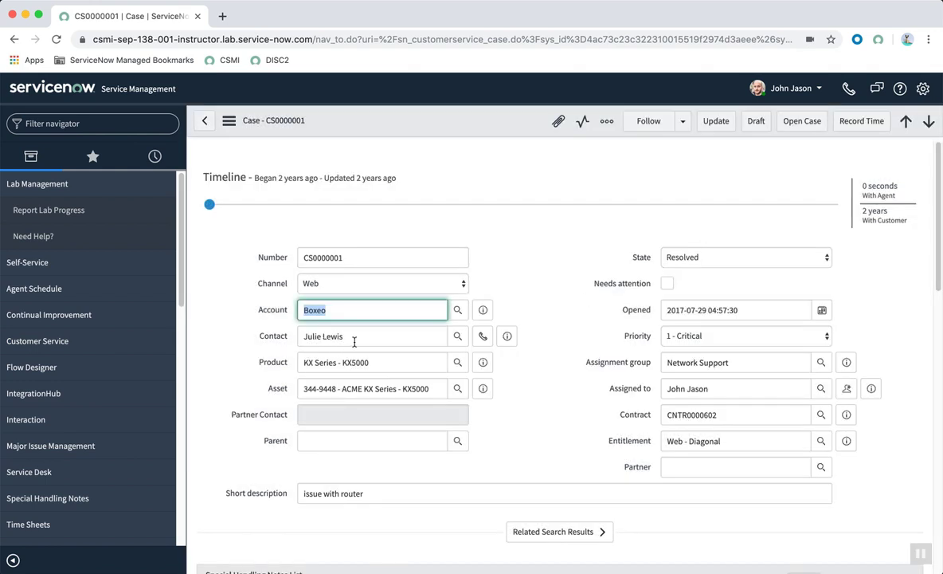
Step: Call the case contact's mobile number from the softphone, then end the call and close it
drag(350, 336, 299, 336)
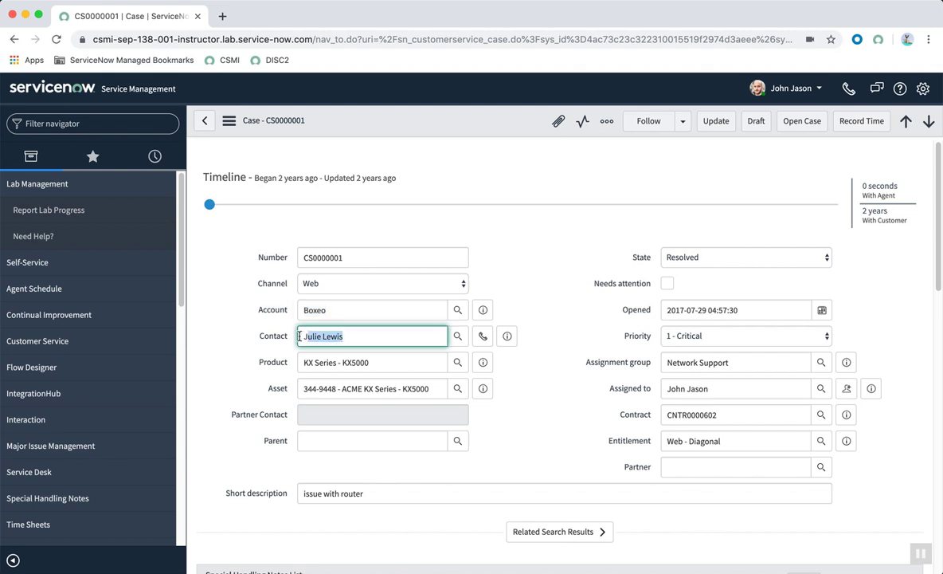
click(501, 312)
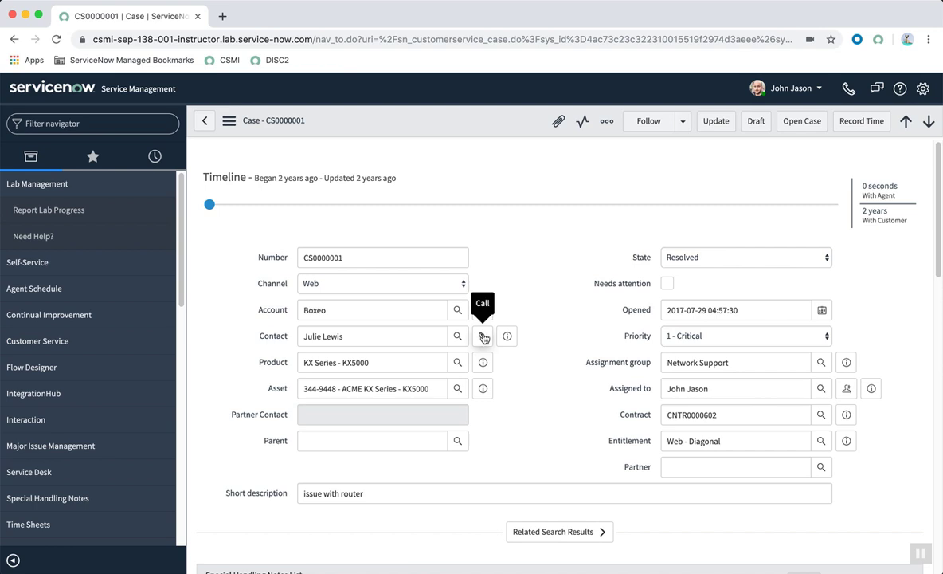
click(482, 337)
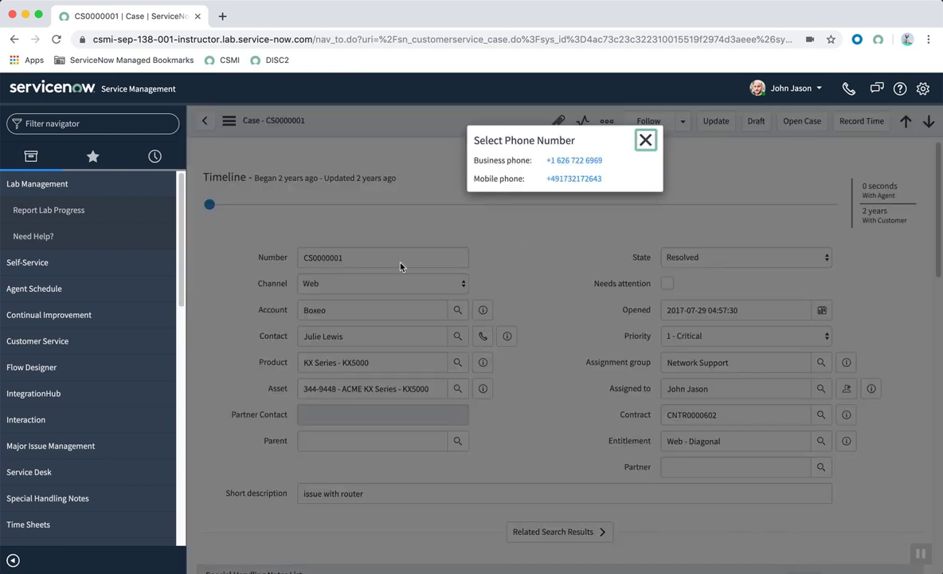
click(570, 179)
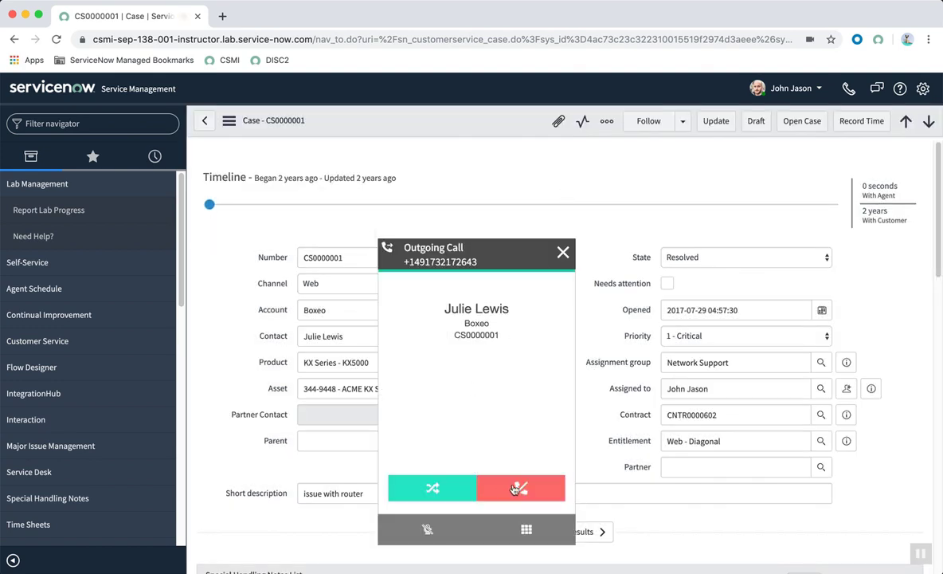
click(517, 489)
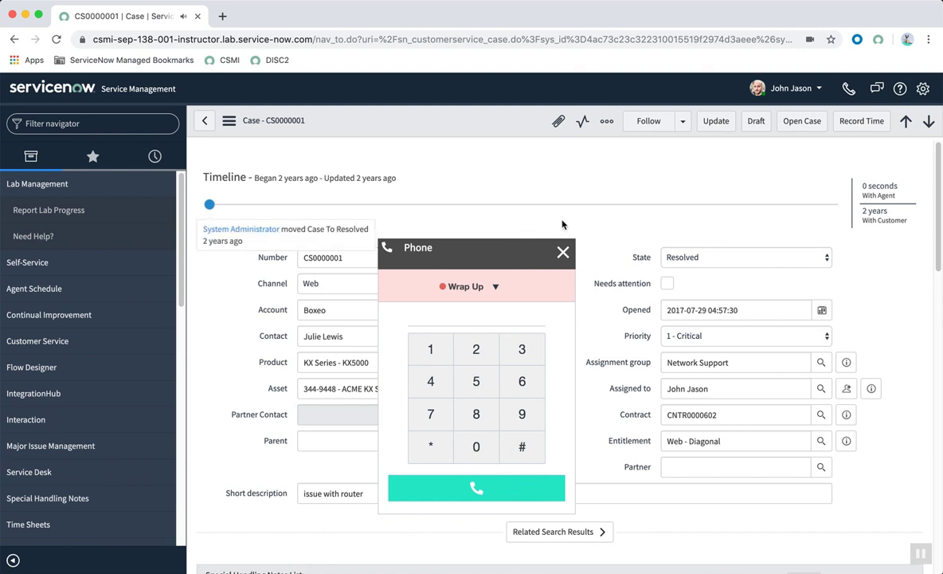
click(562, 252)
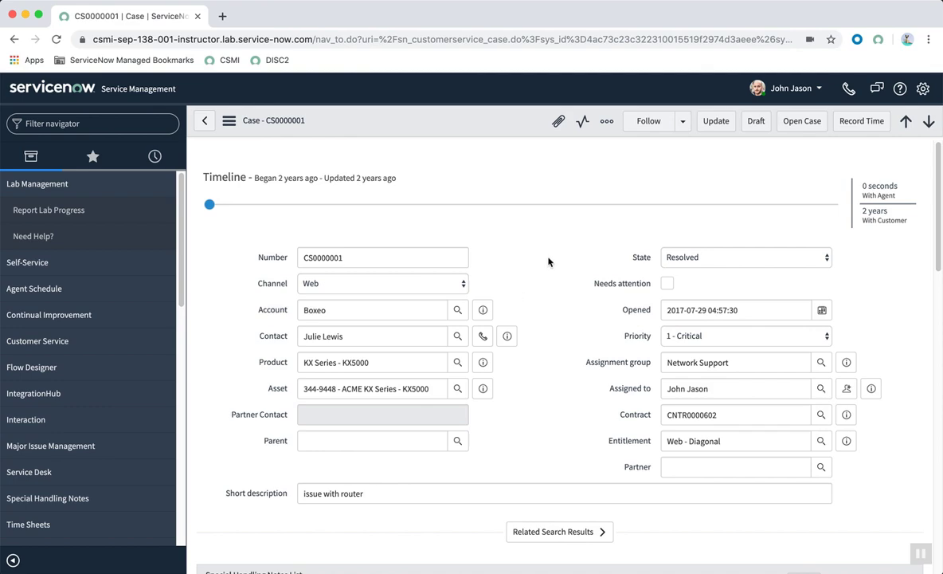
scroll(548, 261, down, 15)
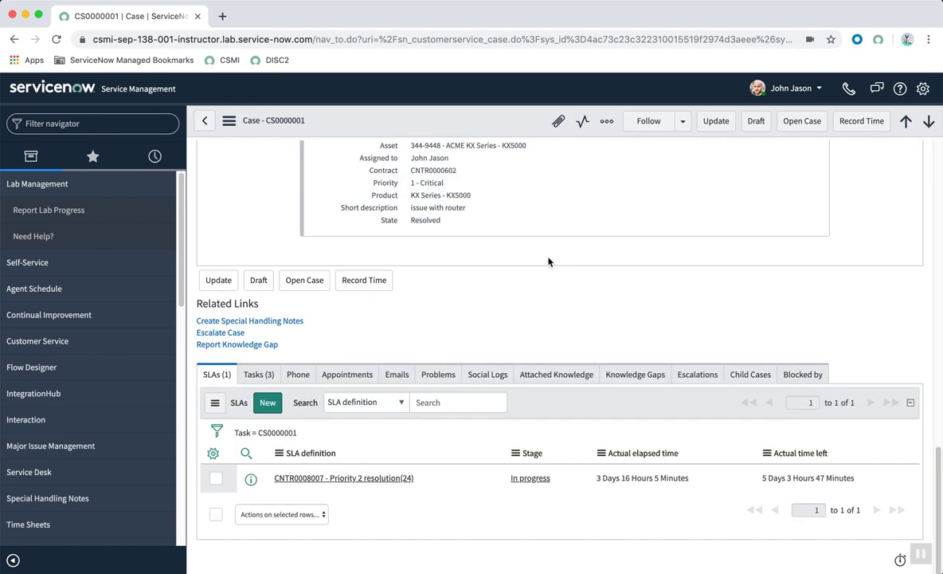
Step: Refresh case CS0000001's Phone logs list and check the activity stream's outgoing call work notes (2, 8, 8 seconds)
click(295, 374)
right_click(619, 400)
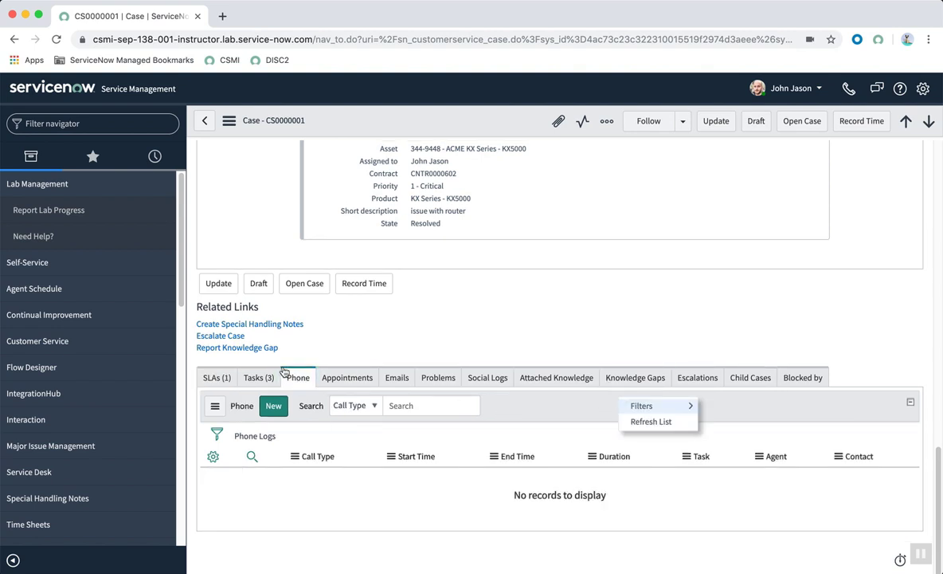
click(657, 422)
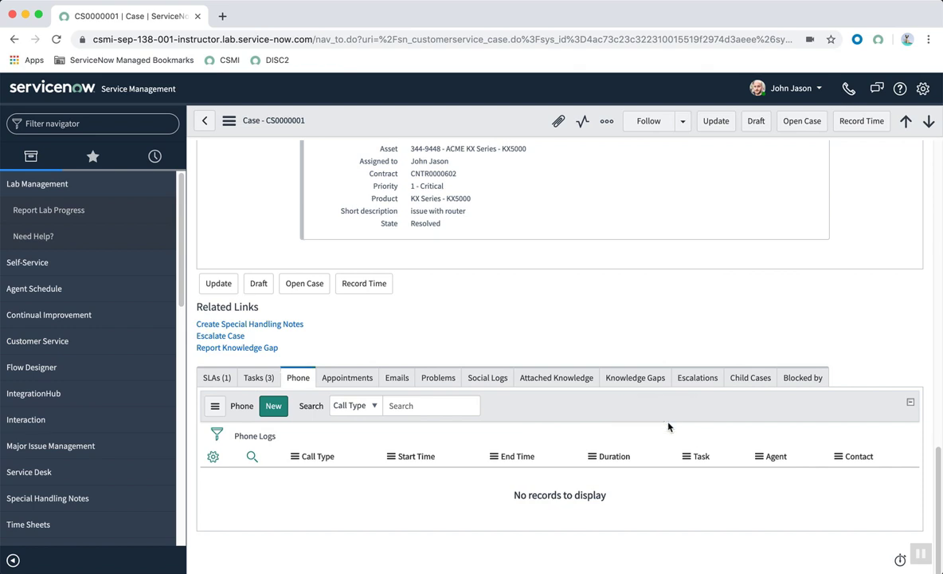
scroll(430, 429, down, 1)
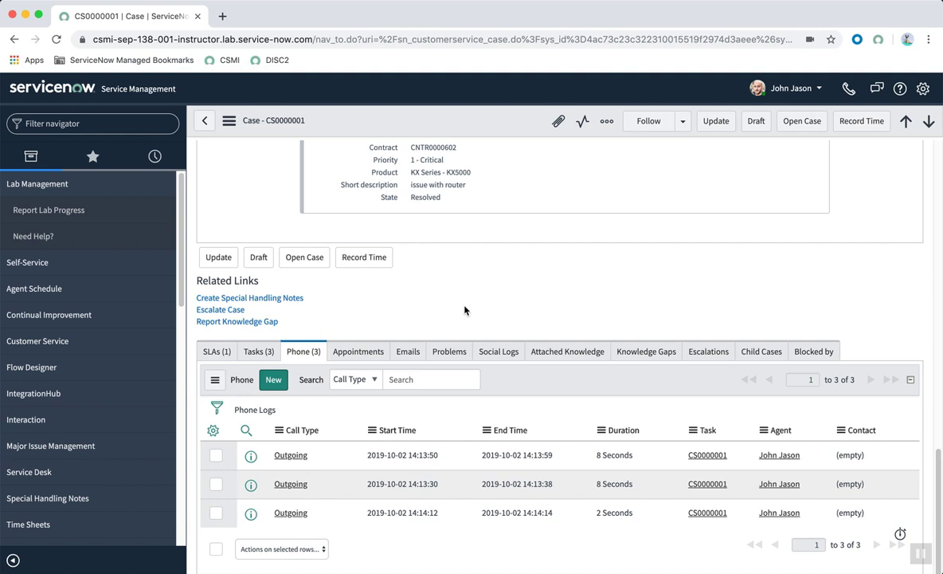
scroll(465, 310, up, 10)
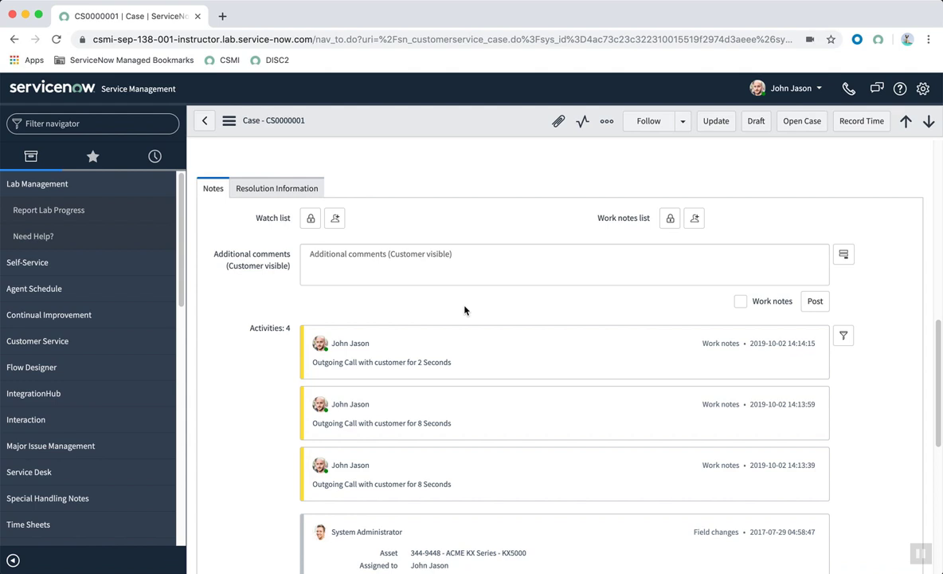
Step: Bring up the Safari 'CTI demo installation and configuration' page at its 'Answer an incoming call' section
key(super+Tab)
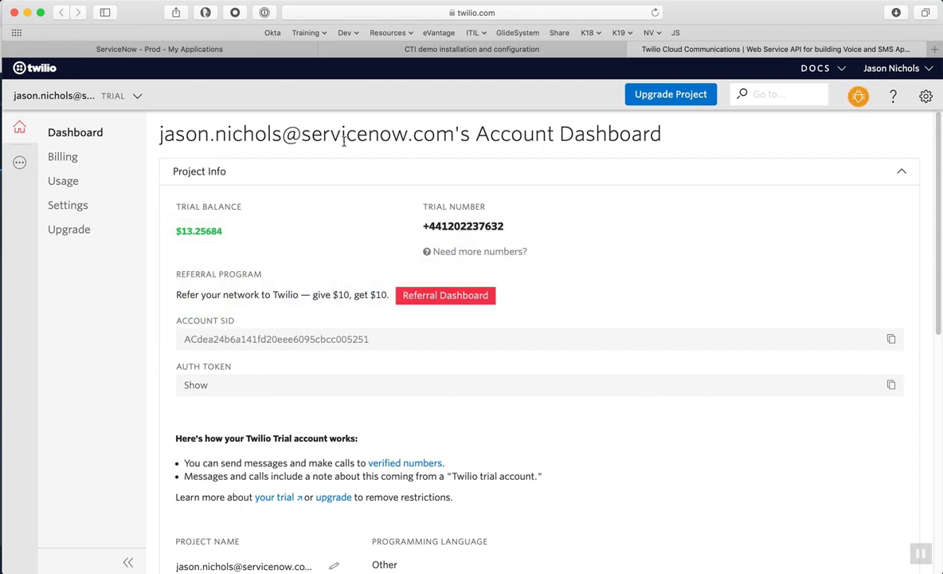
click(405, 53)
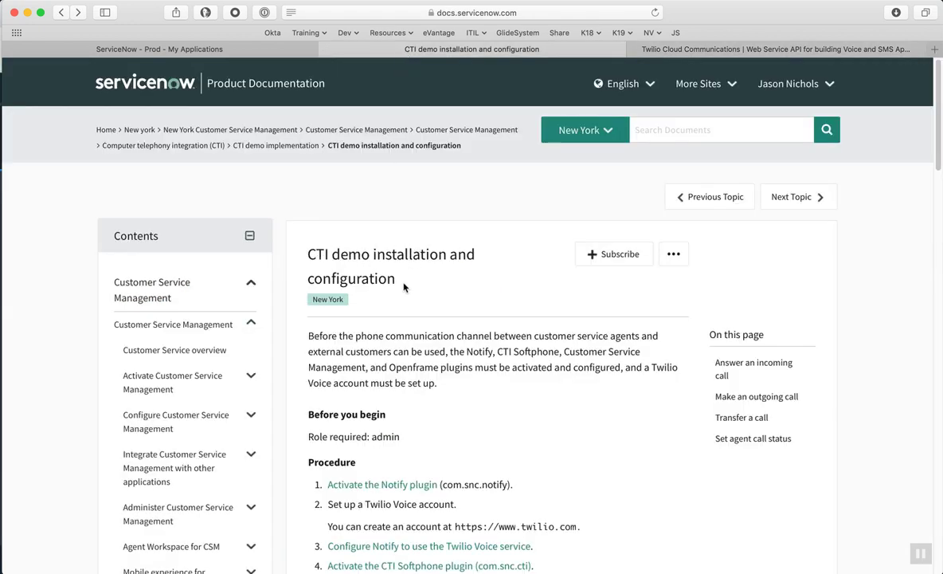
scroll(430, 287, down, 3)
scroll(430, 287, down, 10)
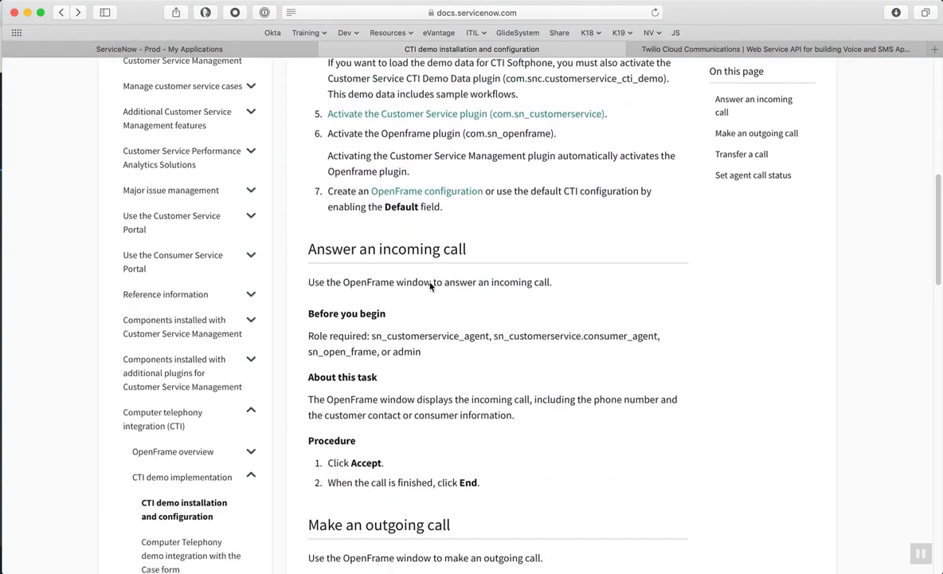